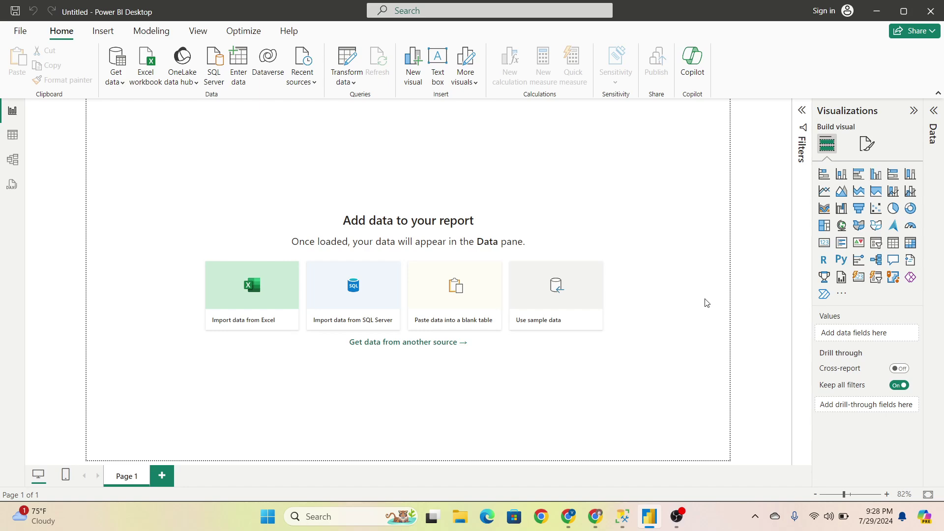
Connect to the local SQL Server in Import mode, using the server name copied from SSMS.
click(121, 83)
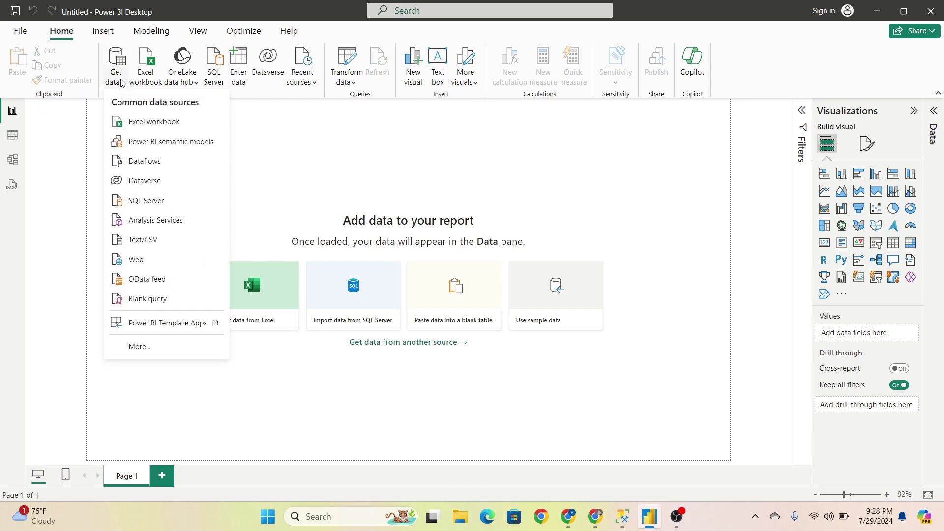
click(151, 203)
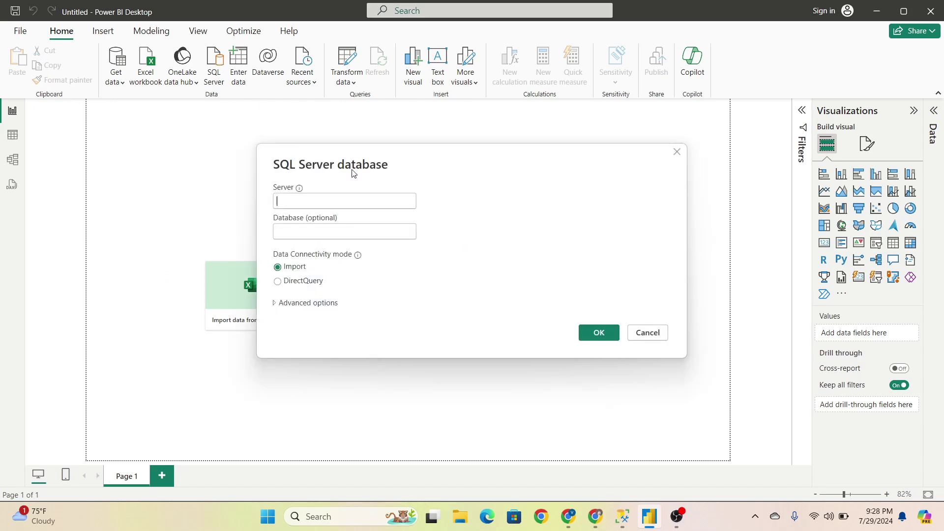
click(623, 517)
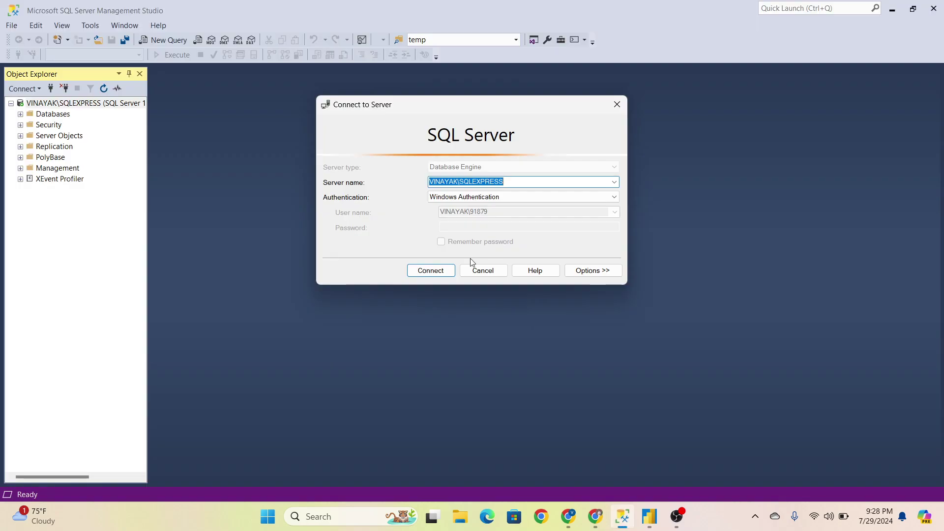
drag(511, 182, 427, 183)
key(ctrl+c)
click(650, 516)
key(ctrl+v)
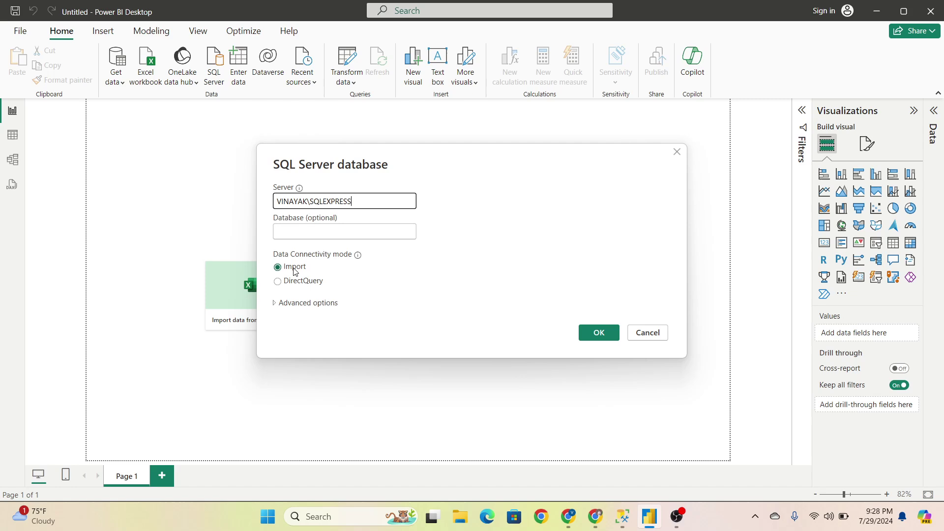
click(600, 335)
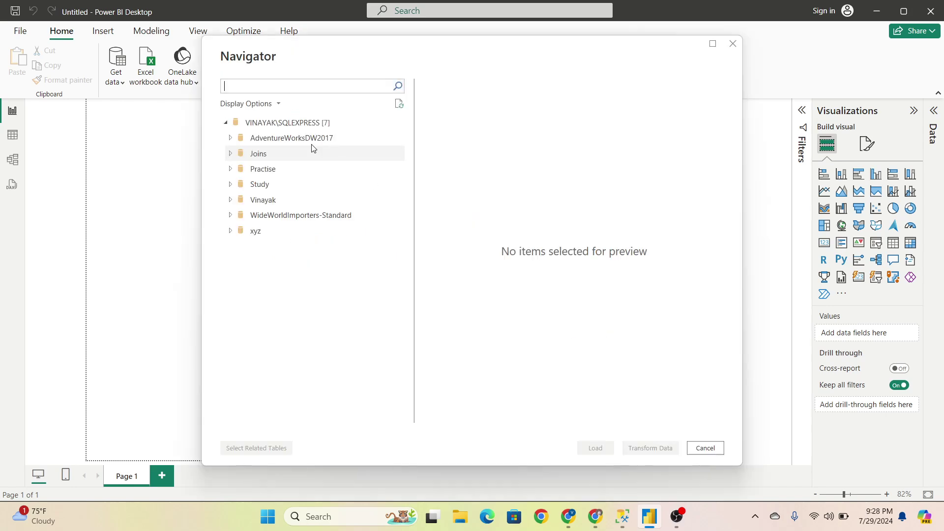
In Navigator, tick FactCallCenter, FactCurrencyRate and FactFinance under AdventureWorksDW2017 and load them.
click(231, 138)
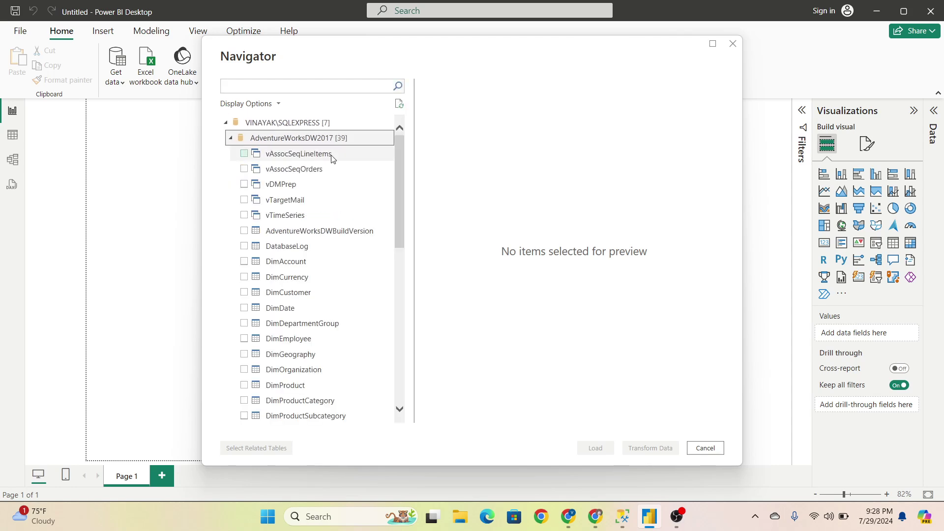
drag(399, 154, 403, 265)
click(244, 213)
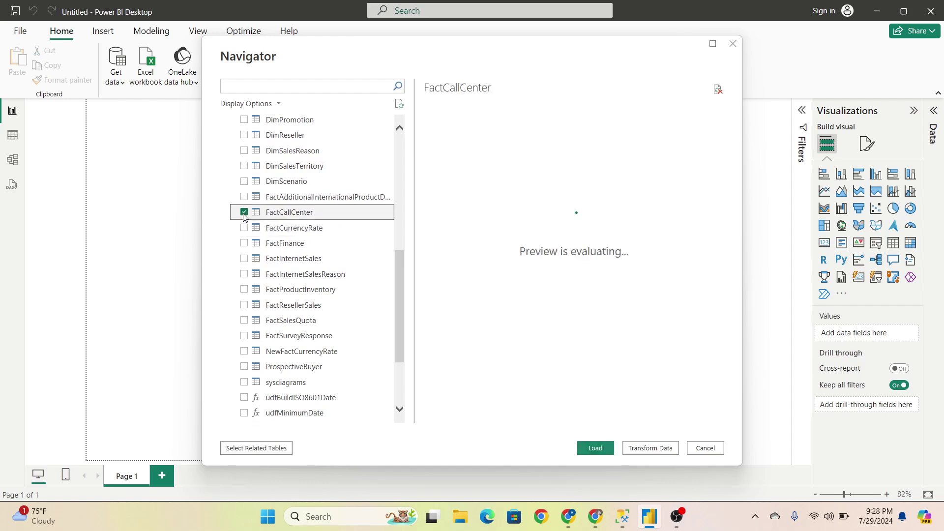
click(245, 229)
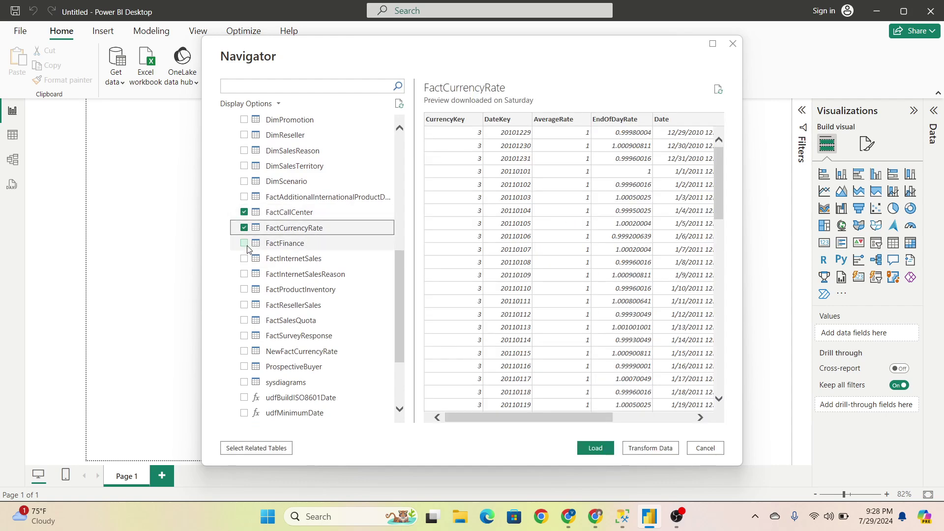
click(245, 244)
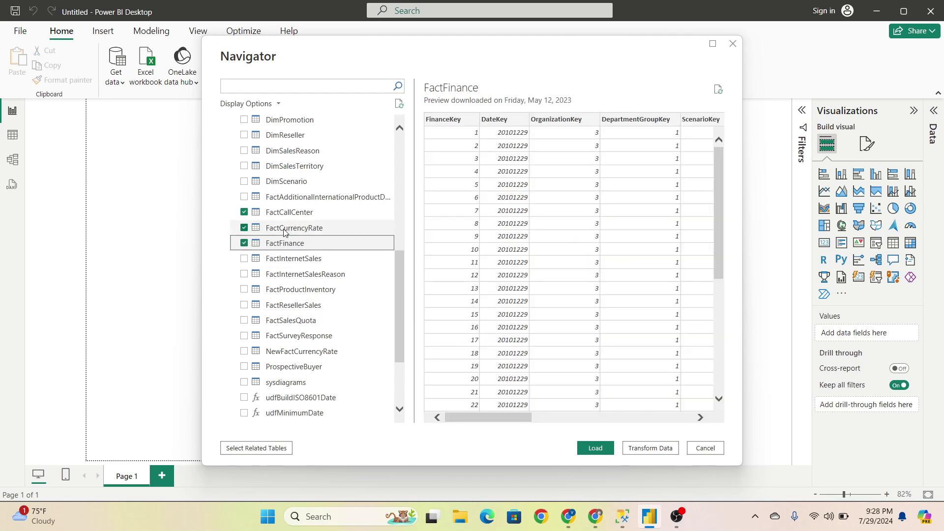
click(595, 448)
Launch another Power BI Desktop from Windows search for 'power bi' and start a blank report.
click(346, 518)
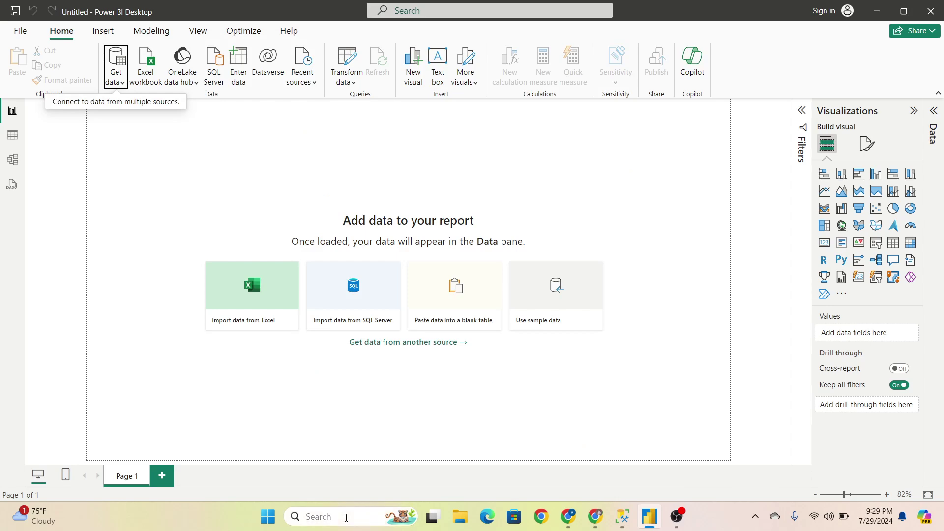
text(power)
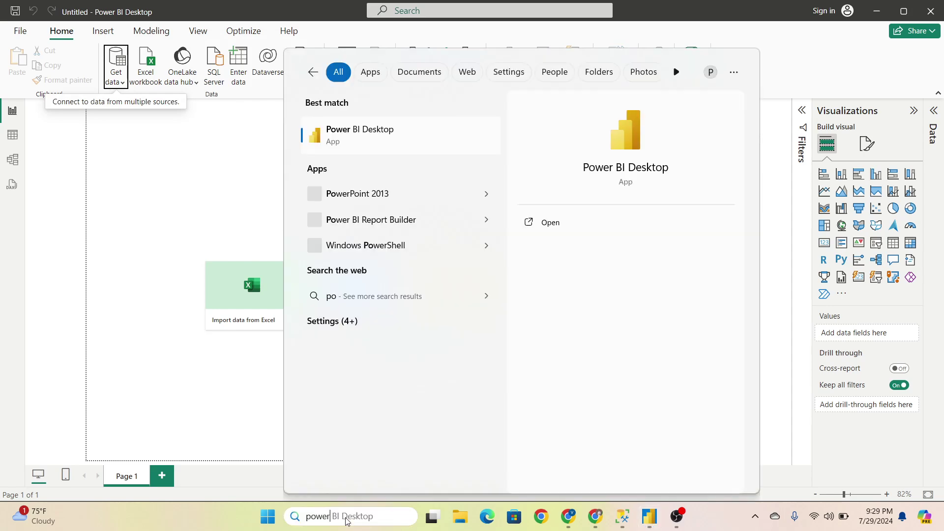
text( bi)
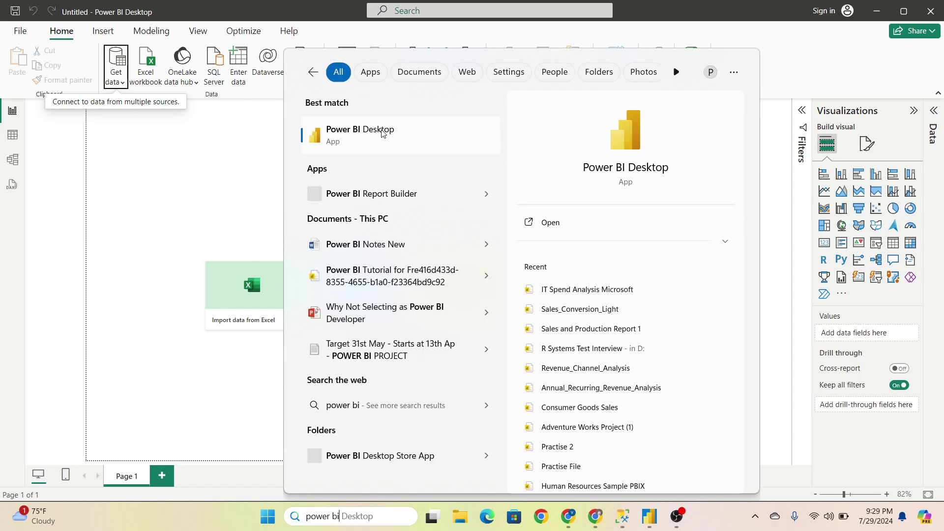
click(383, 133)
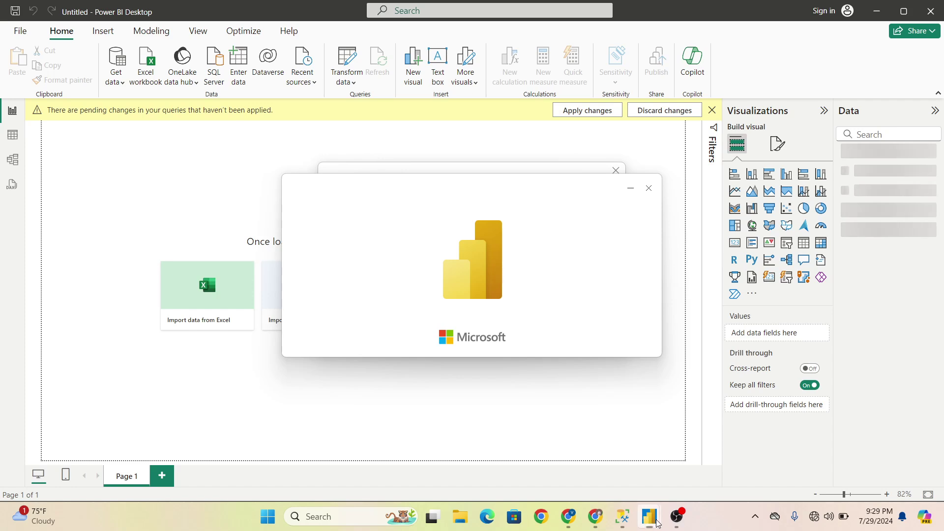
mouse_move(649, 516)
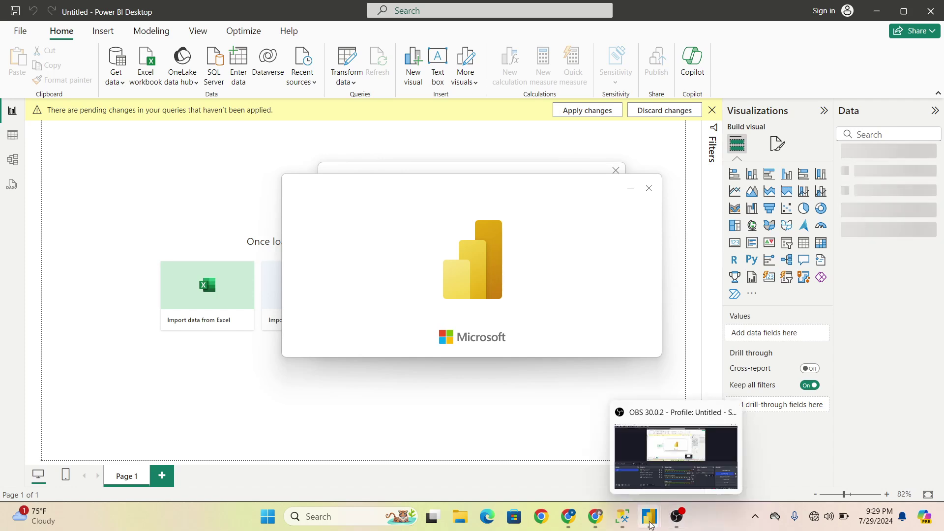
click(522, 455)
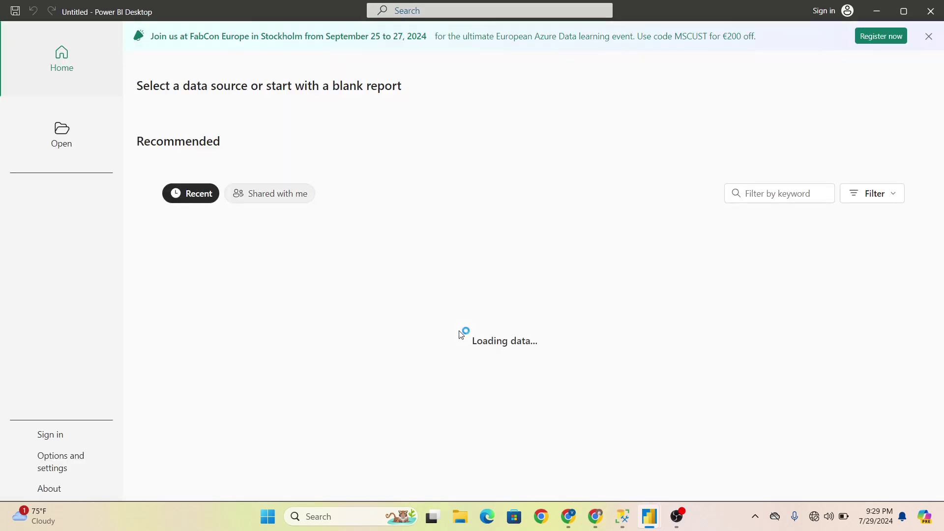
click(206, 144)
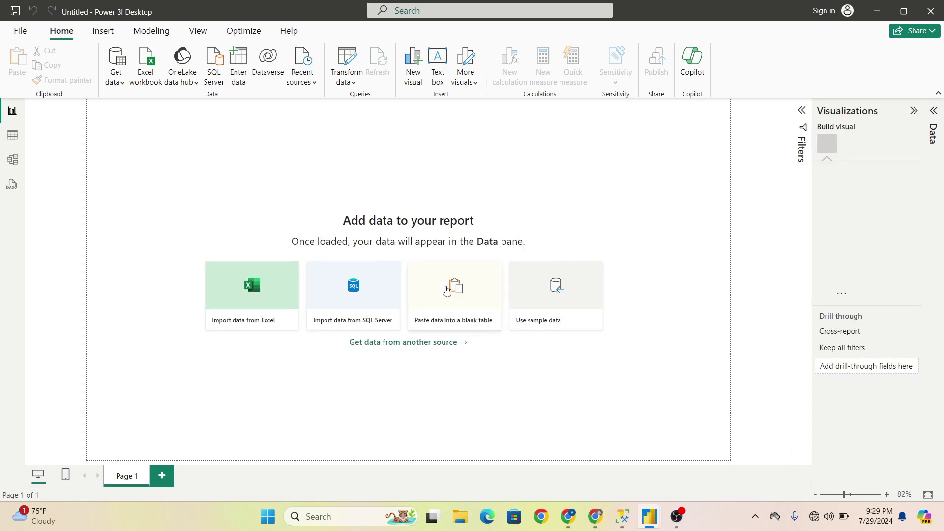
Connect the new report to SQL Server VINAYAK\SQLEXPRESS in DirectQuery mode.
click(114, 83)
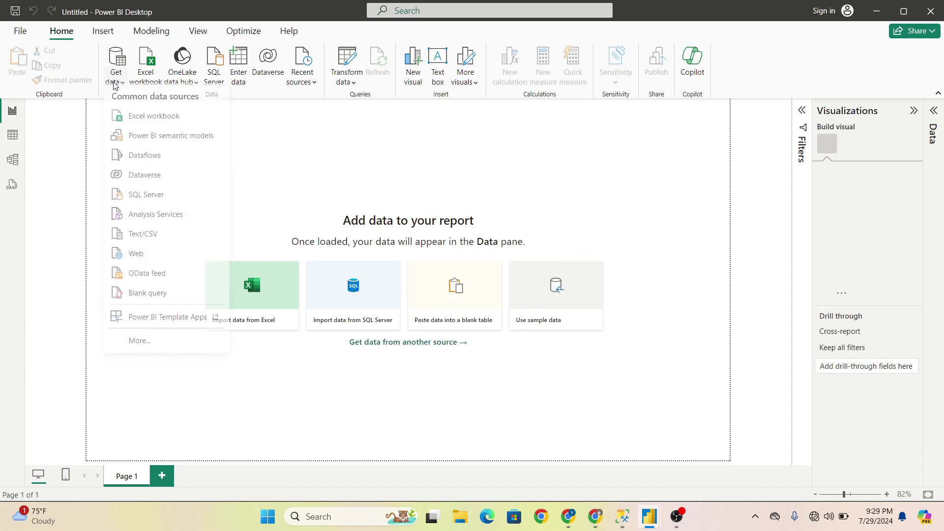
click(148, 199)
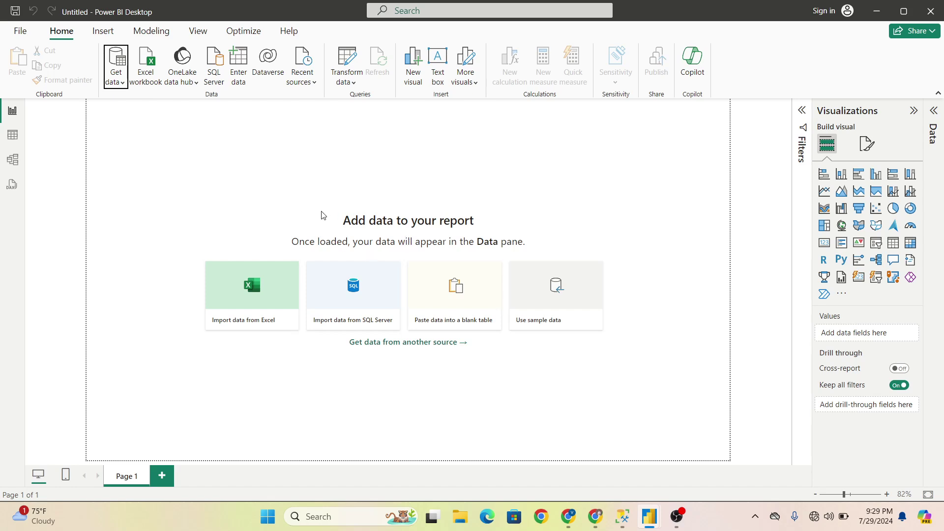
click(340, 211)
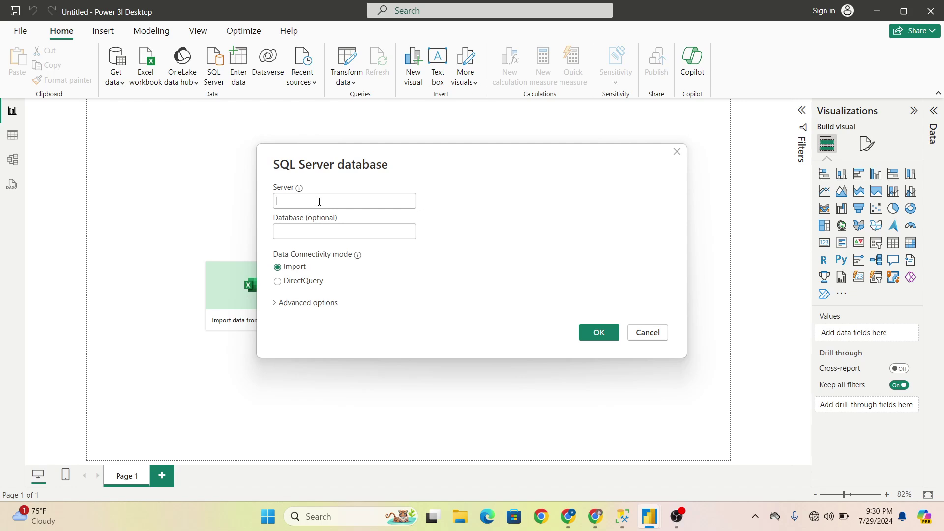
text(VINAYAK\SQLEXPRESS)
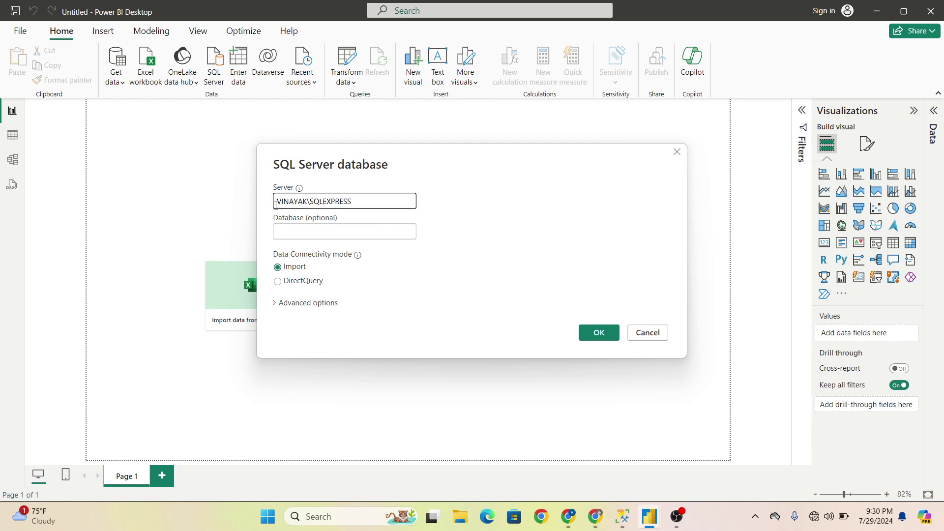
click(277, 281)
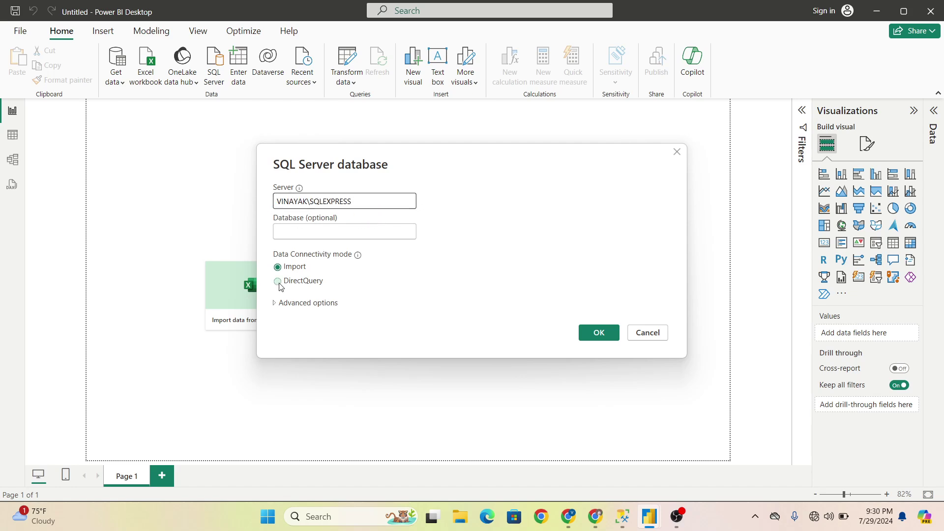
click(594, 334)
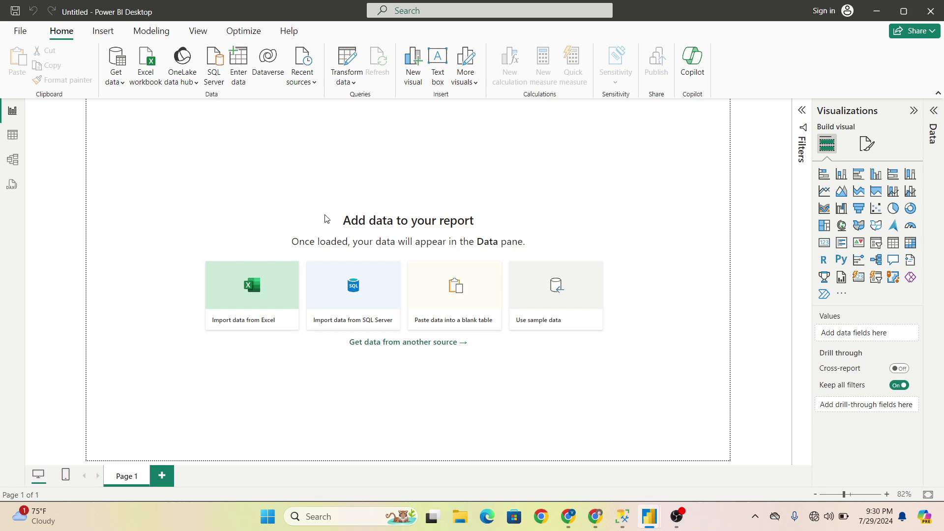
Tick FactCallCenter, FactCurrencyRate and FactFinance under AdventureWorksDW2017 and load them into the DirectQuery report.
click(479, 332)
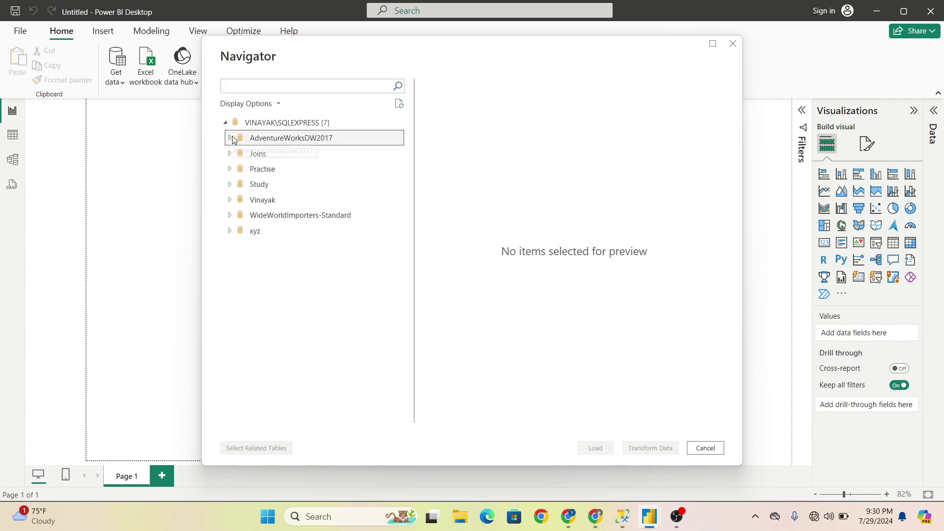
click(231, 138)
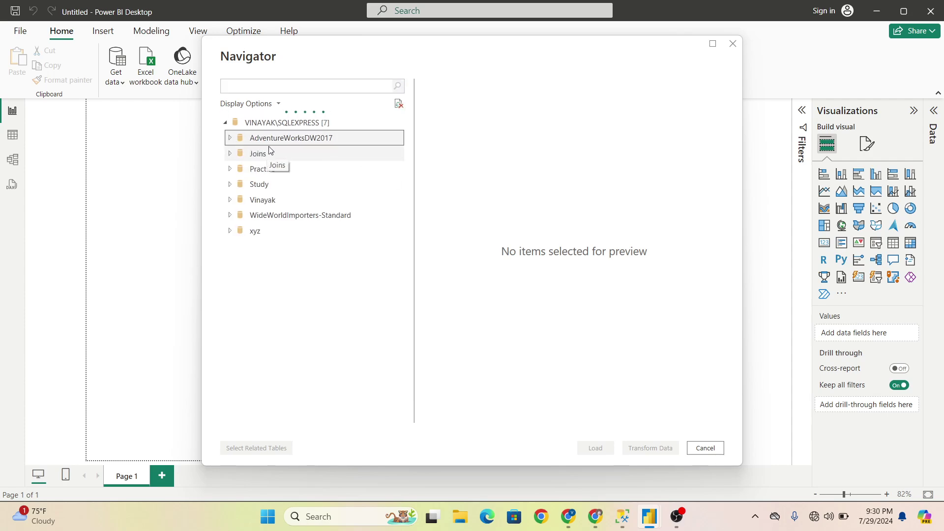
key(Escape)
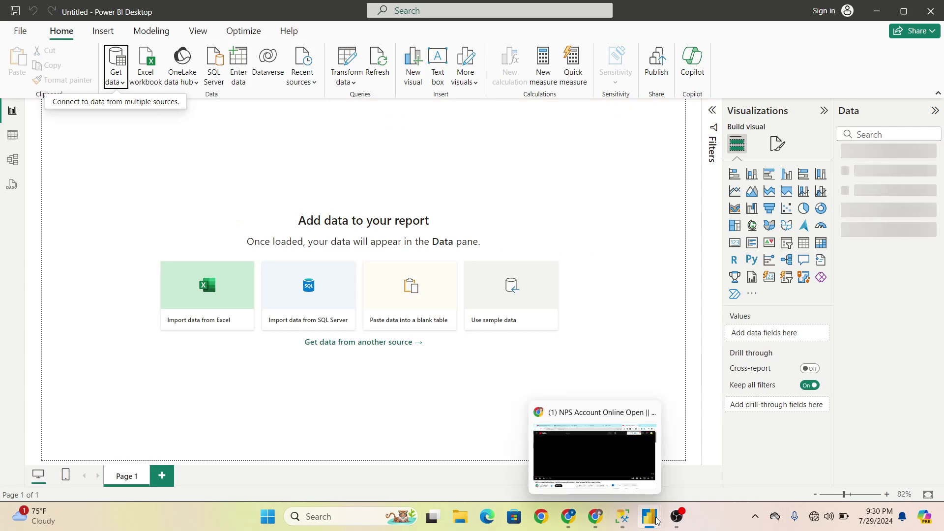
mouse_move(650, 516)
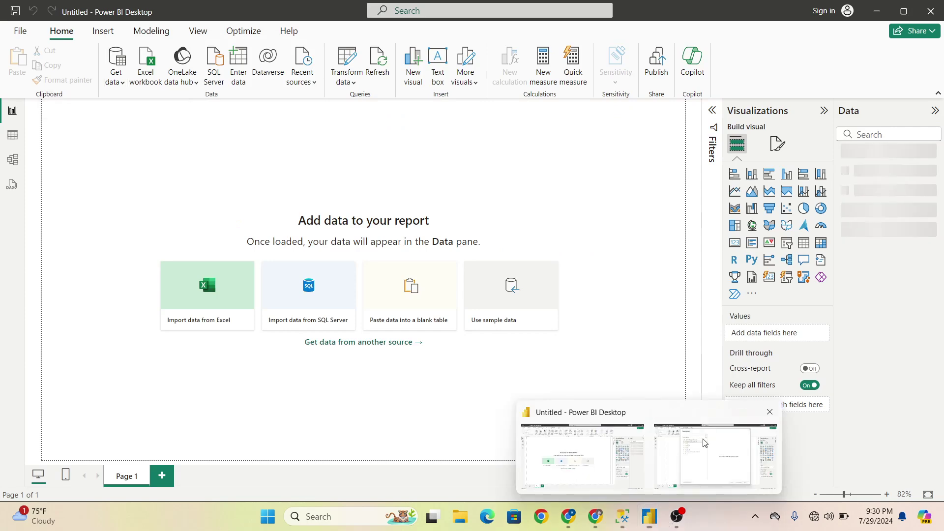
click(703, 443)
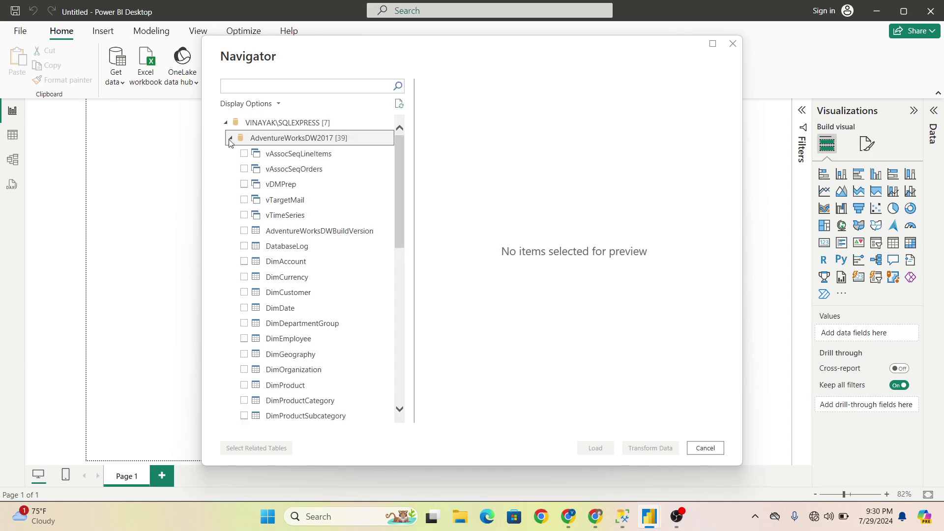
drag(399, 166, 404, 259)
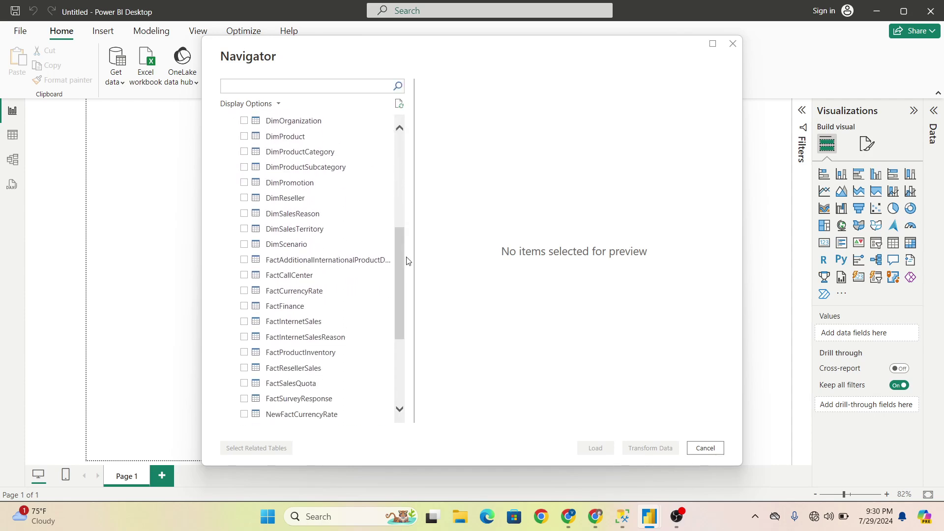
click(244, 275)
click(244, 291)
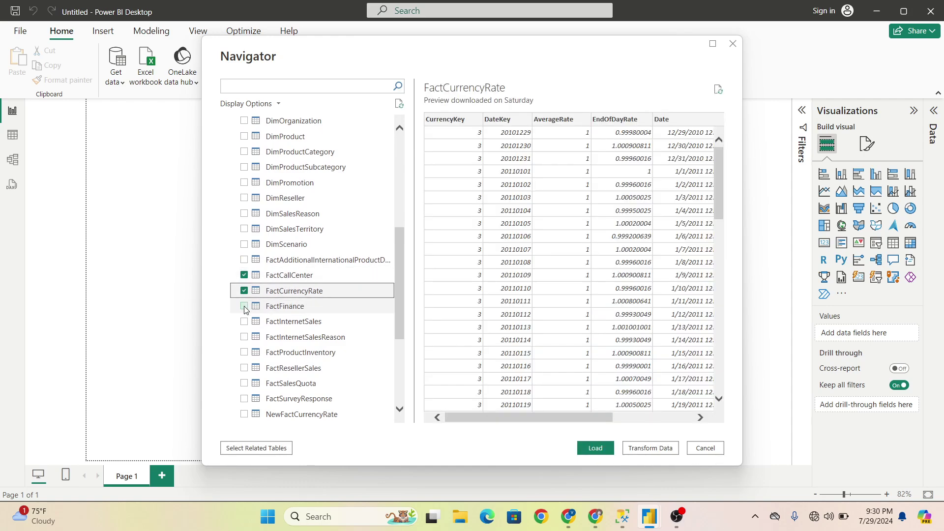
click(244, 306)
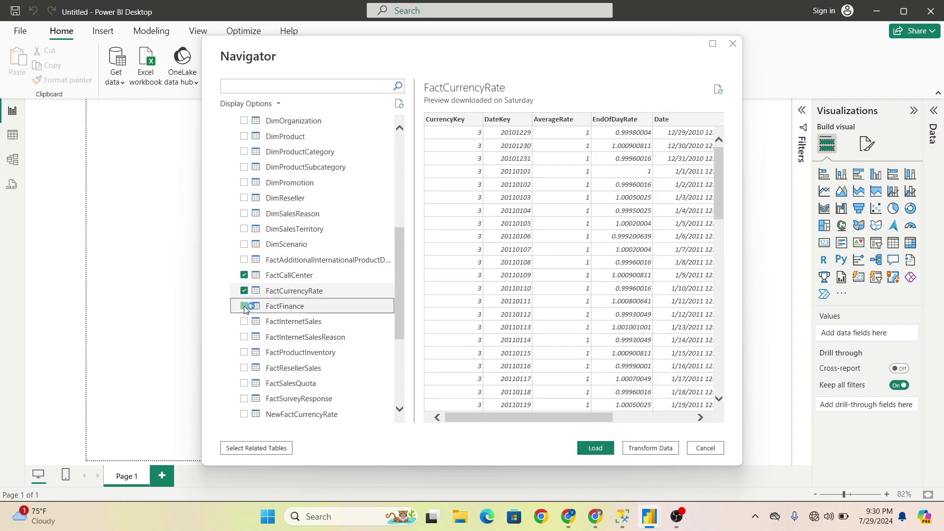
click(604, 452)
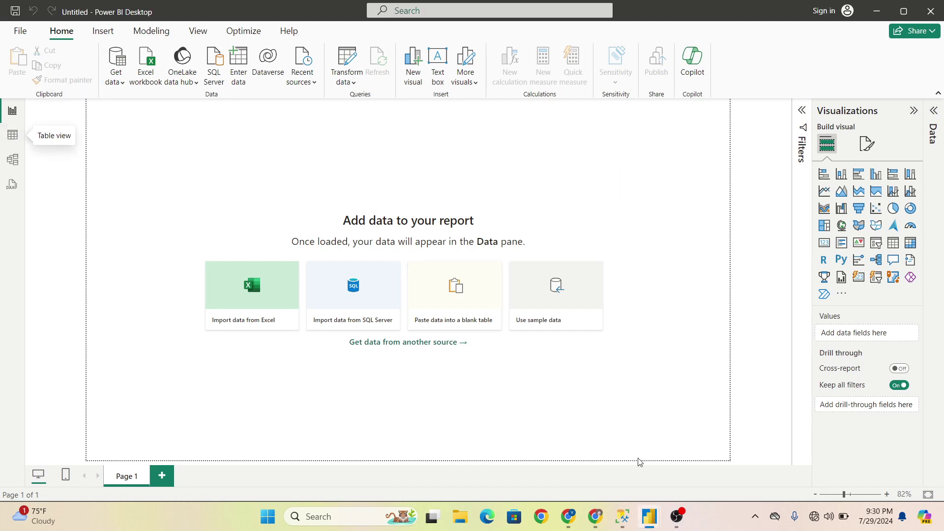
mouse_move(649, 517)
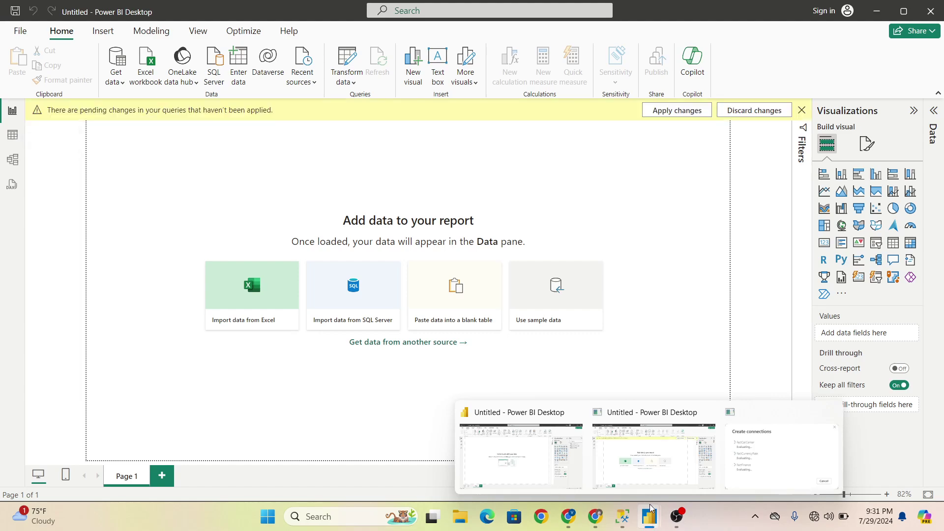
mouse_move(520, 455)
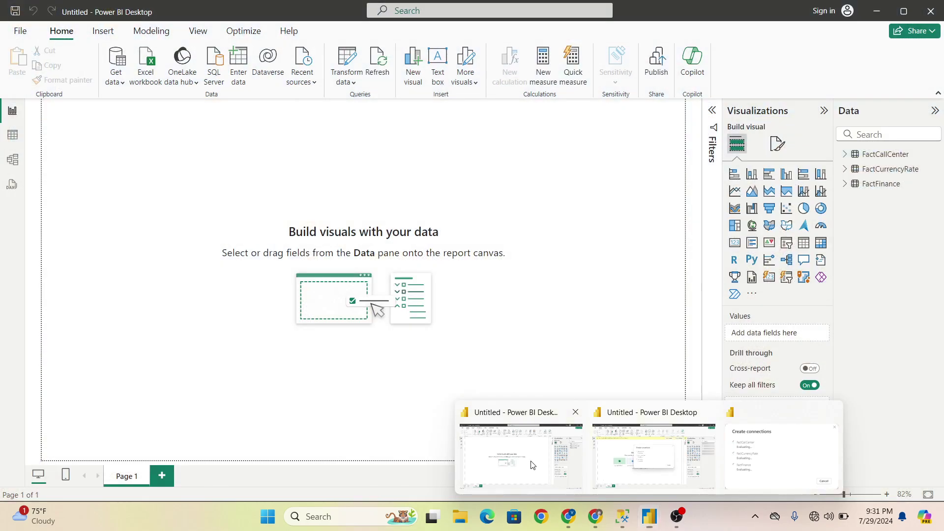
In the Import report's Table view, view the FactCallCenter, FactCurrencyRate and FactFinance rows.
click(533, 464)
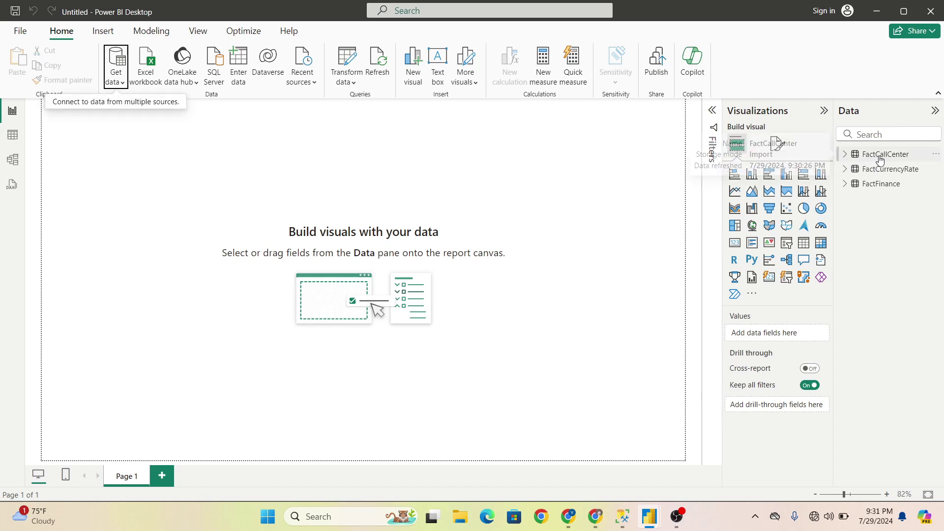
mouse_move(886, 154)
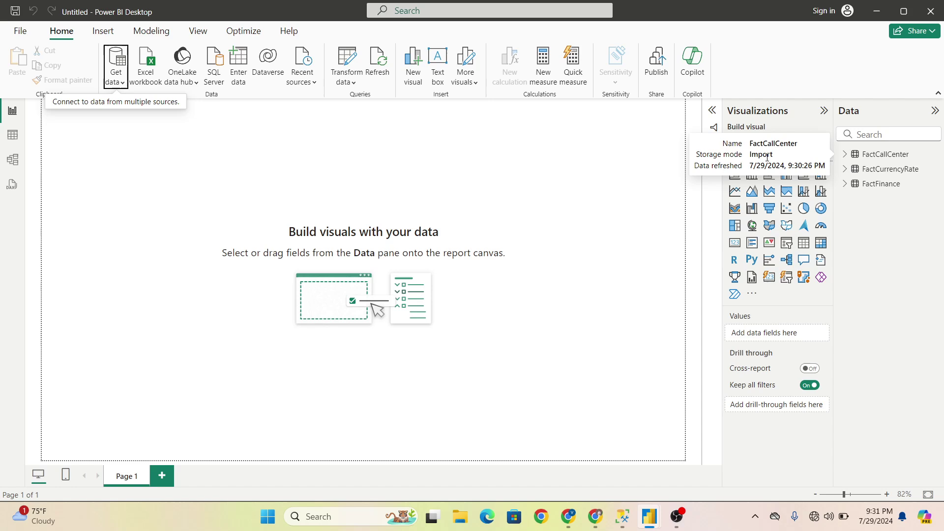
click(12, 136)
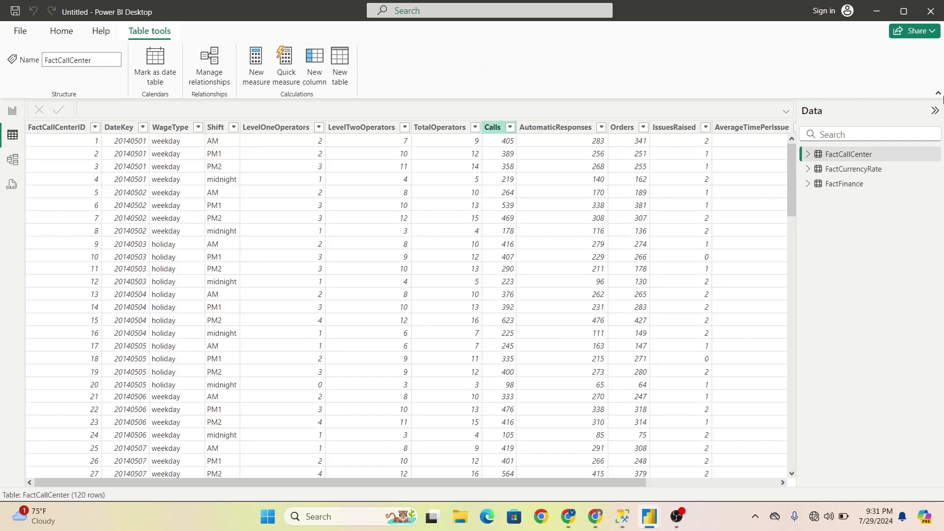
click(856, 168)
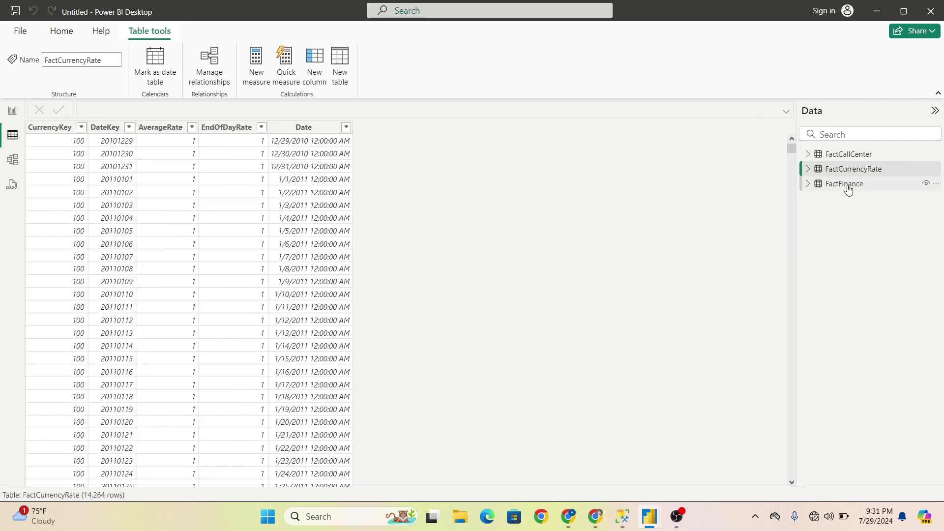
click(847, 186)
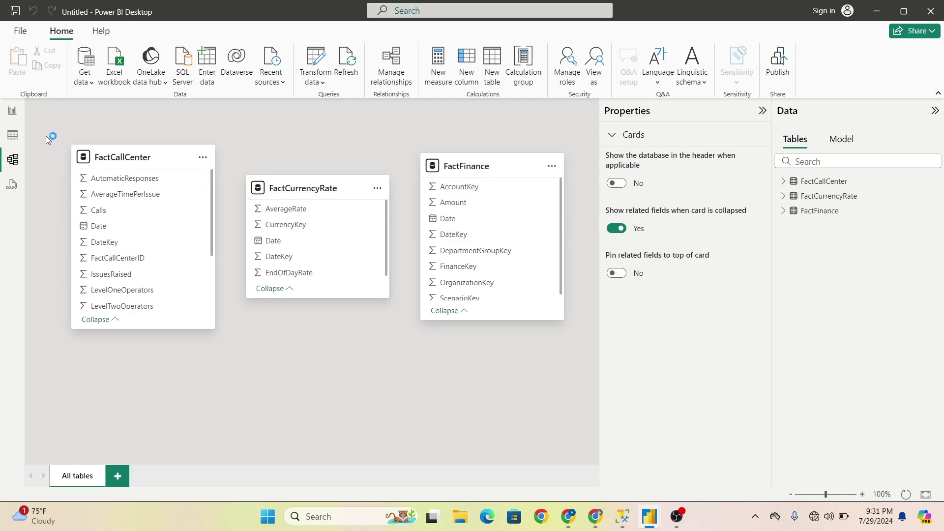
Check the Import report's model, then bring the DirectQuery report window forward.
click(8, 117)
mouse_move(649, 516)
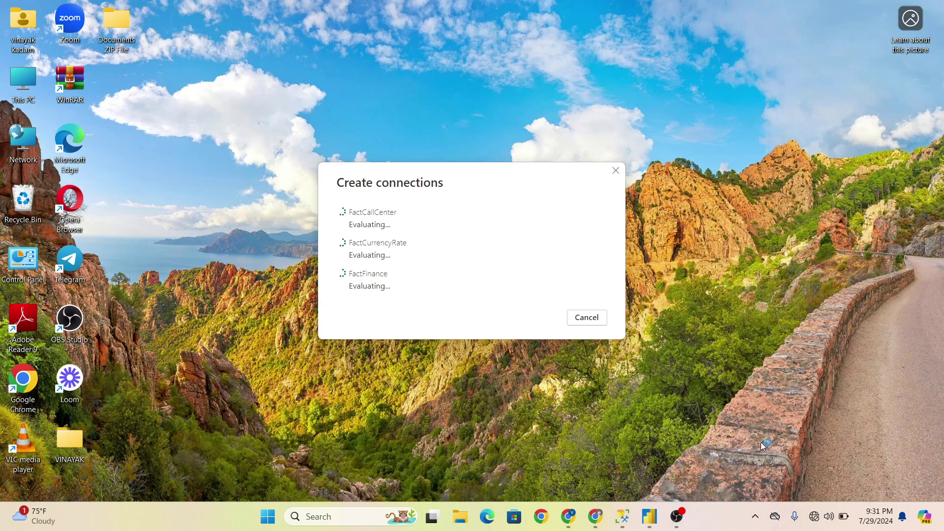
click(761, 442)
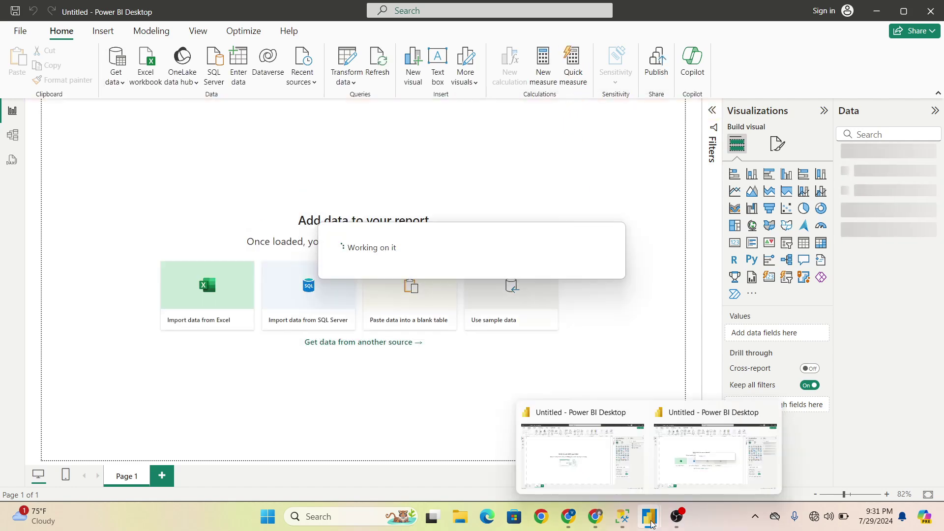
Scroll through the quick-measure calculation list, close it, and collapse the Quick measure pane.
click(576, 77)
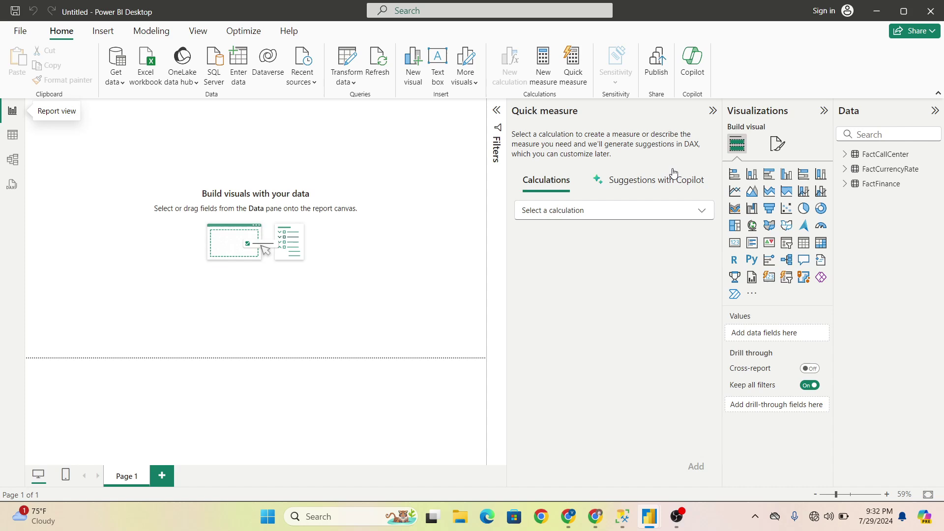
click(593, 213)
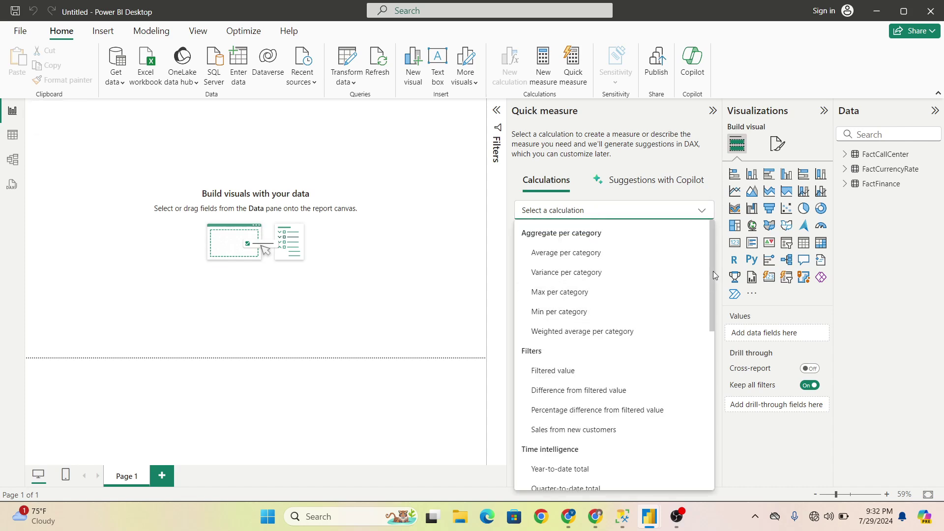
drag(710, 270, 718, 326)
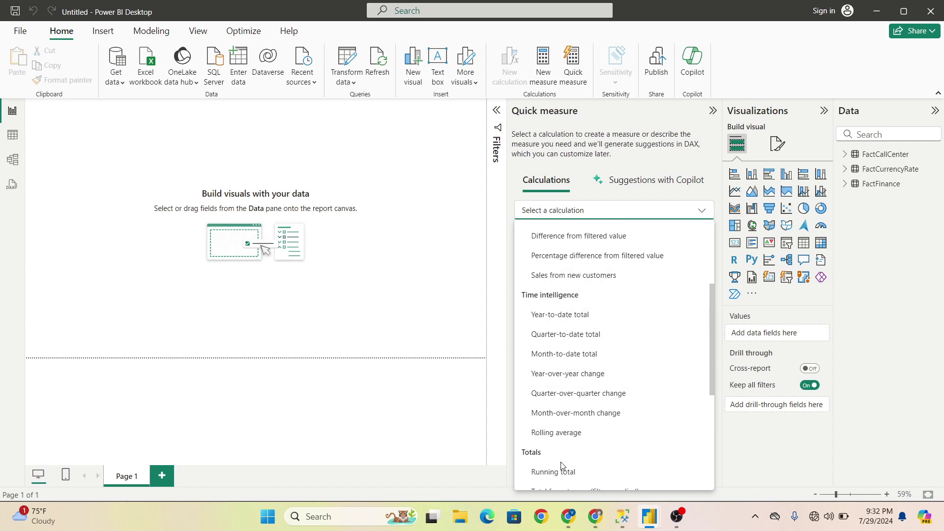
click(685, 110)
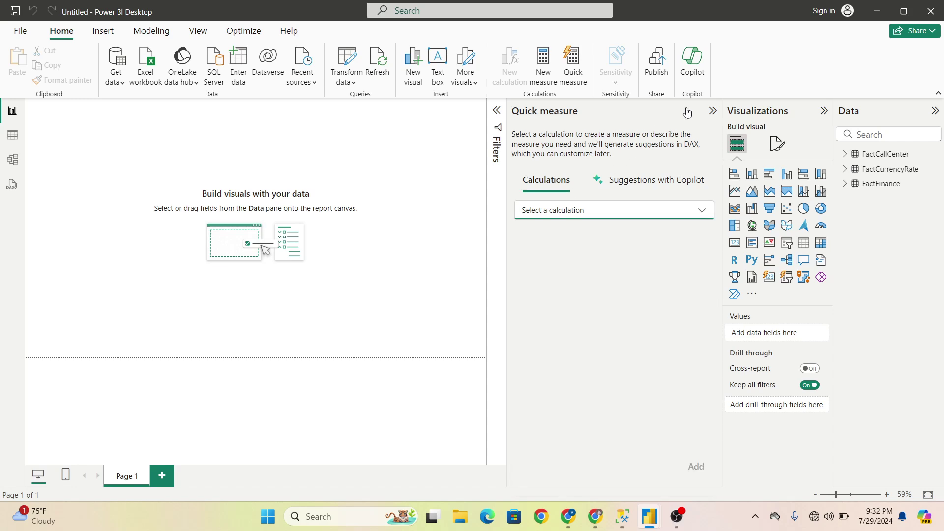
click(713, 110)
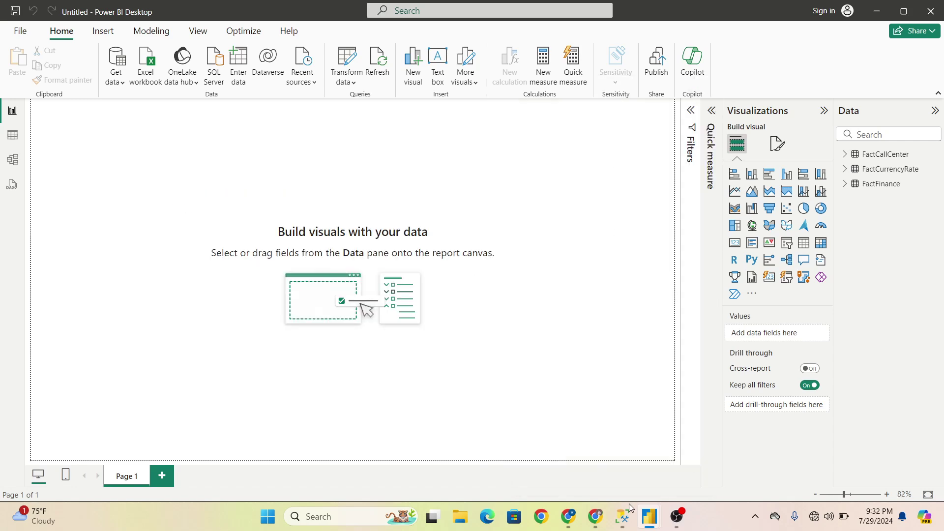
Switch to the DirectQuery report window, check its DirectQuery tables, and return to Report view.
mouse_move(649, 516)
click(725, 466)
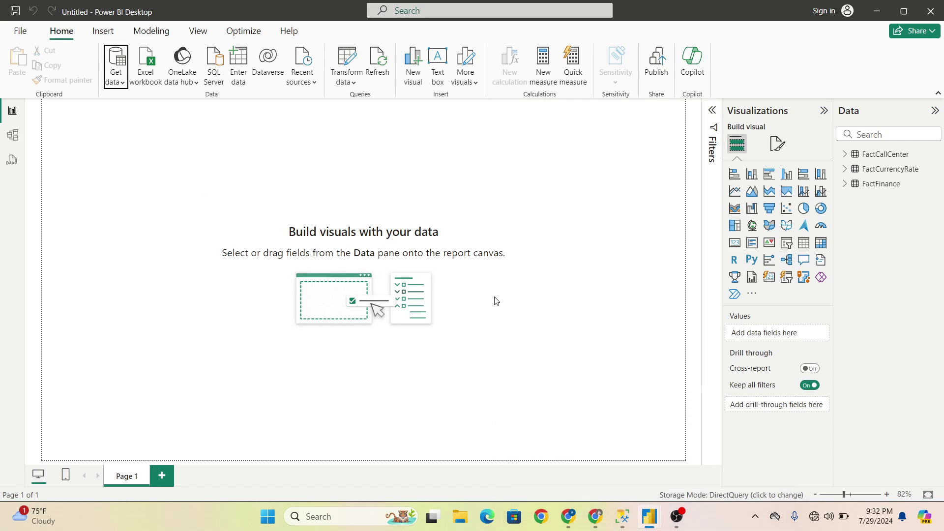
mouse_move(317, 188)
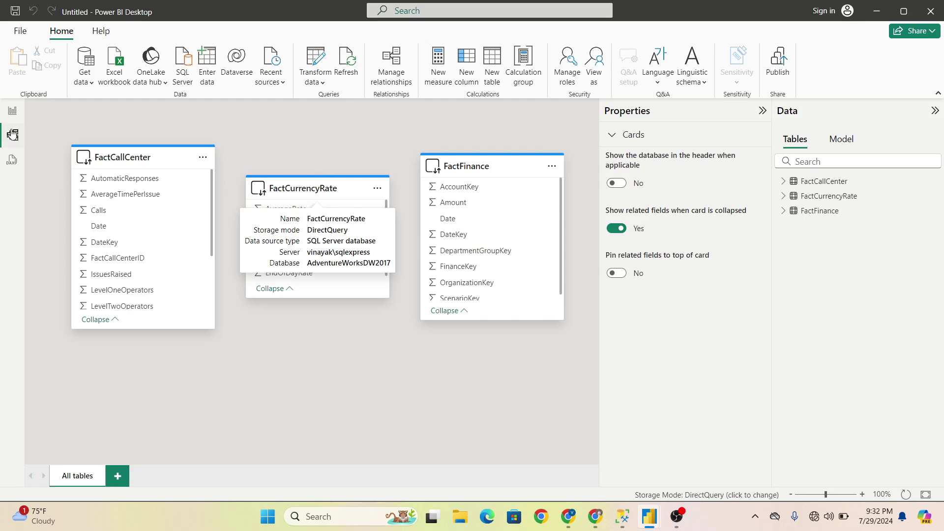
click(12, 110)
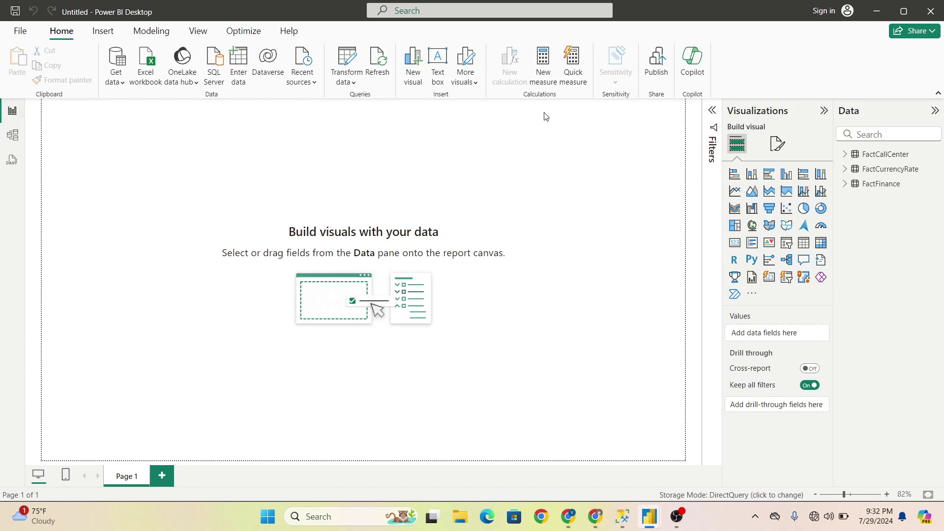
Scroll through the quick-measure calculation list, close it, and collapse the Quick measure pane.
click(573, 69)
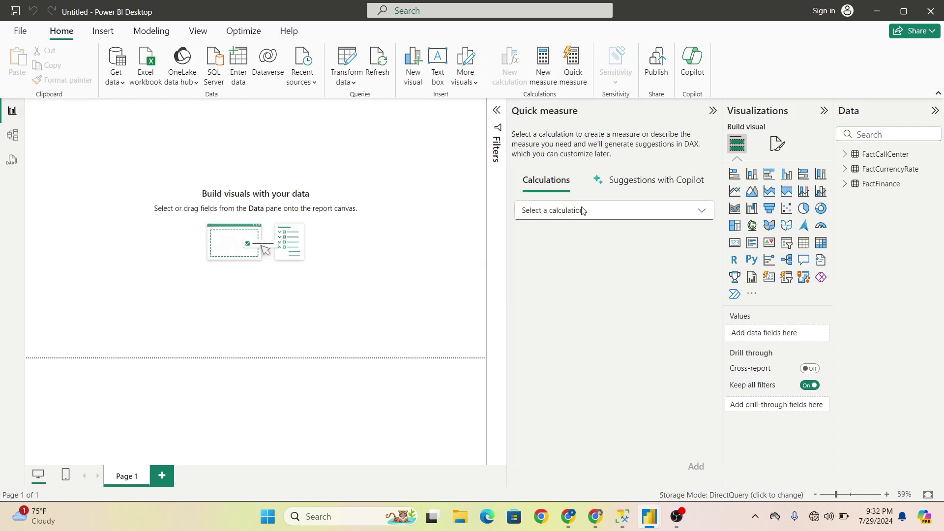
click(583, 211)
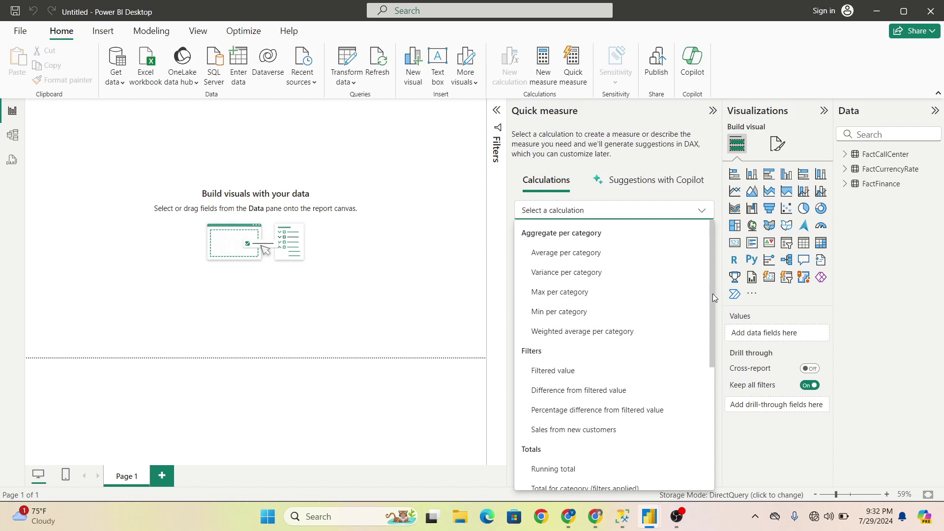
drag(713, 298, 716, 356)
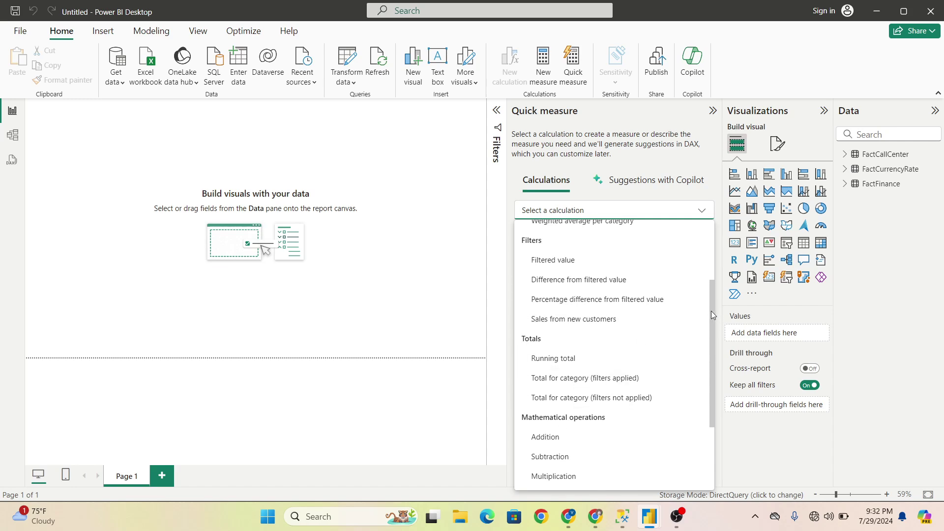
mouse_move(713, 315)
mouse_down()
mouse_move(712, 372)
mouse_move(707, 244)
mouse_up()
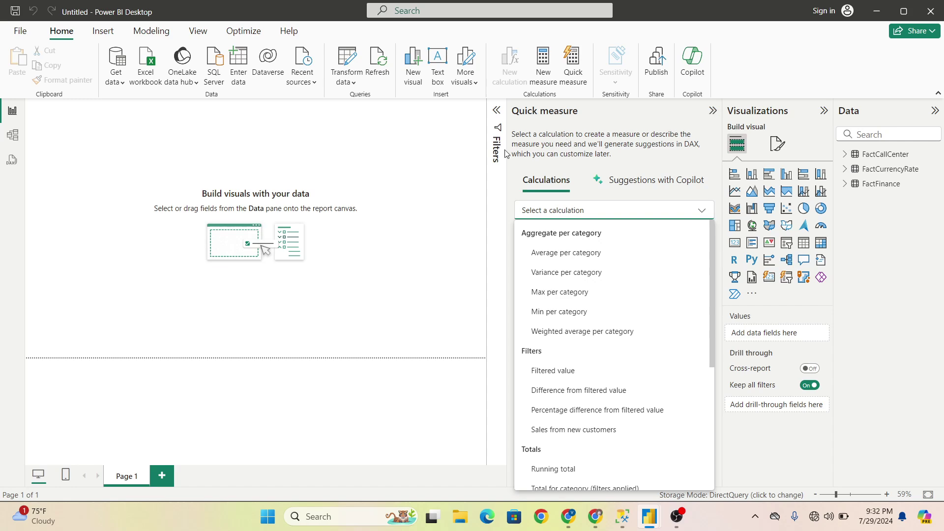
click(447, 171)
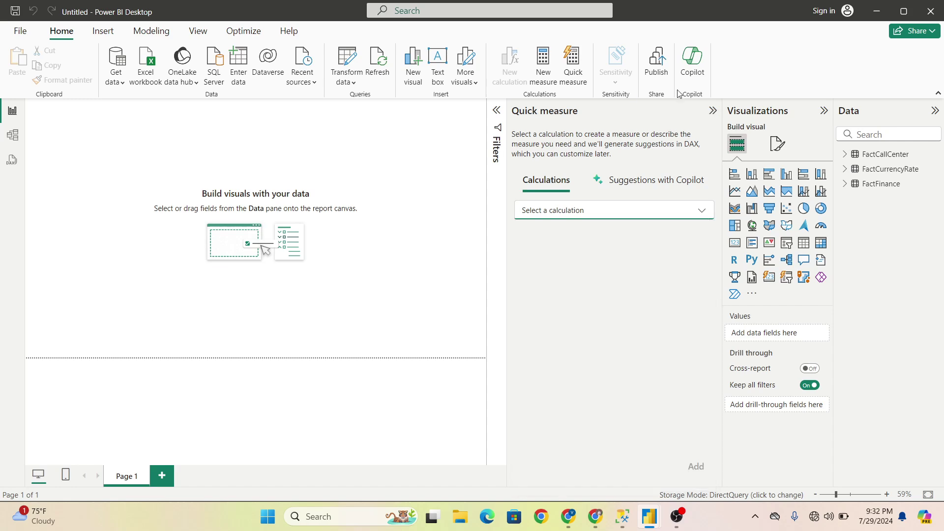
click(710, 110)
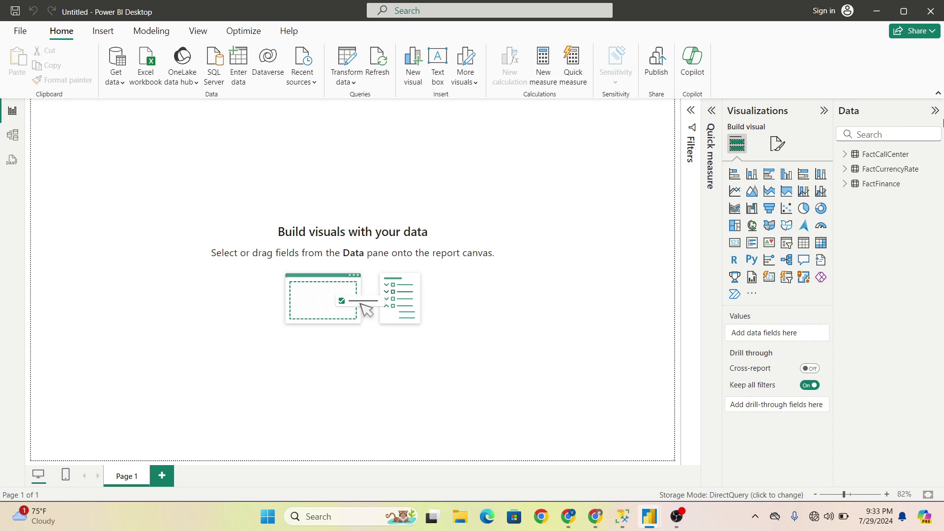
Open and dismiss a table's options, then reopen, recheck and collapse the Quick measure pane.
click(935, 154)
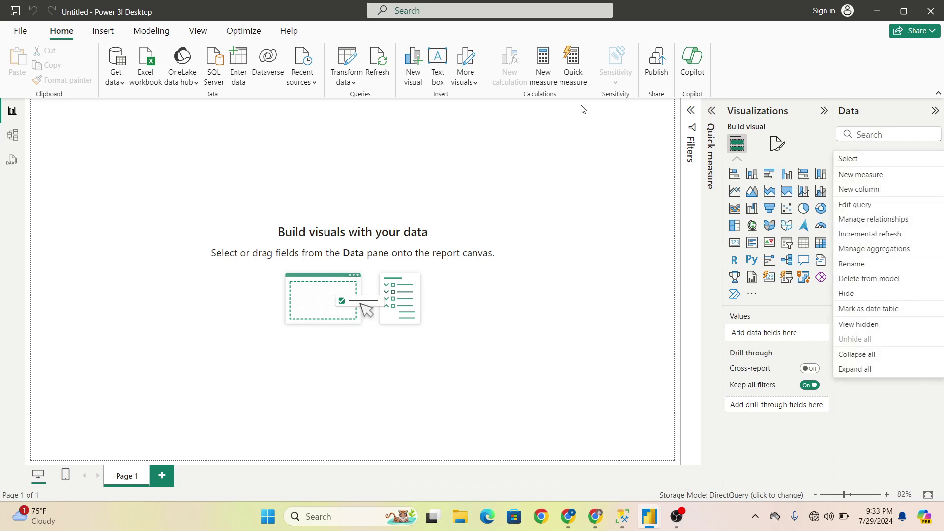
click(575, 81)
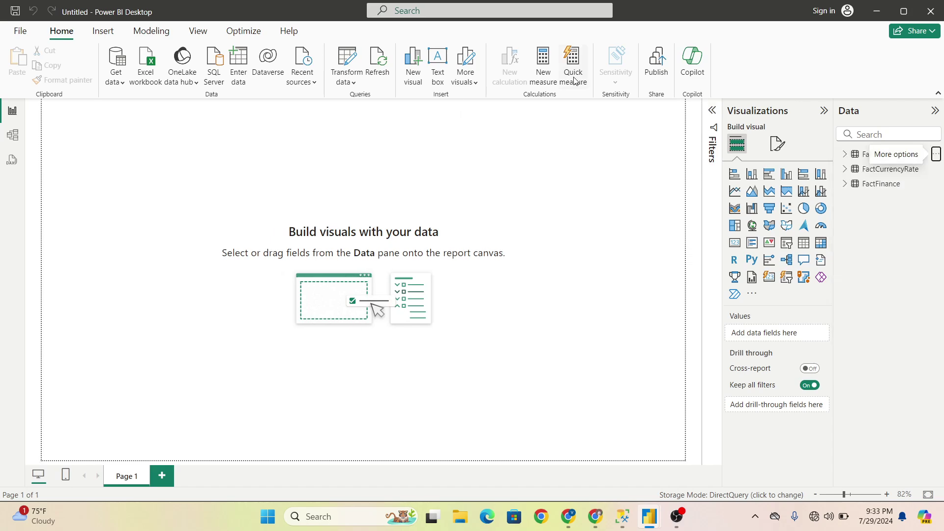
click(574, 74)
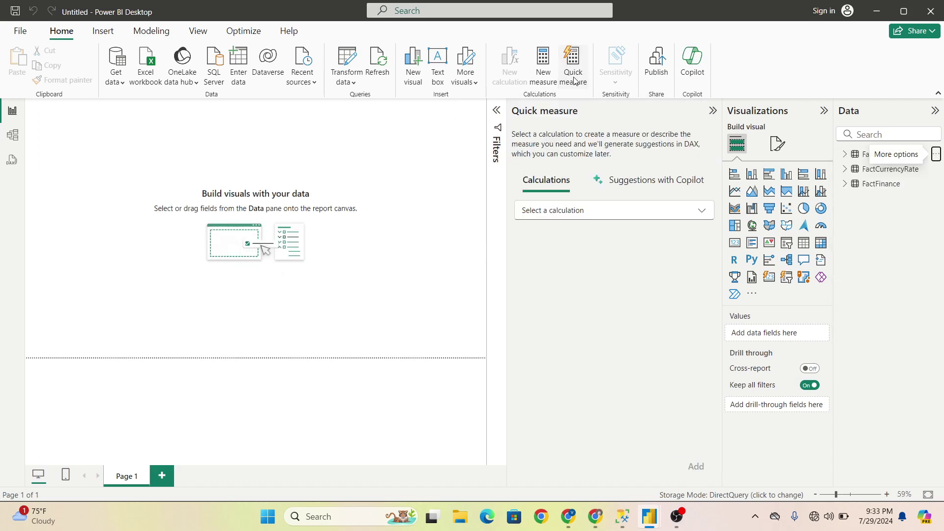
click(632, 210)
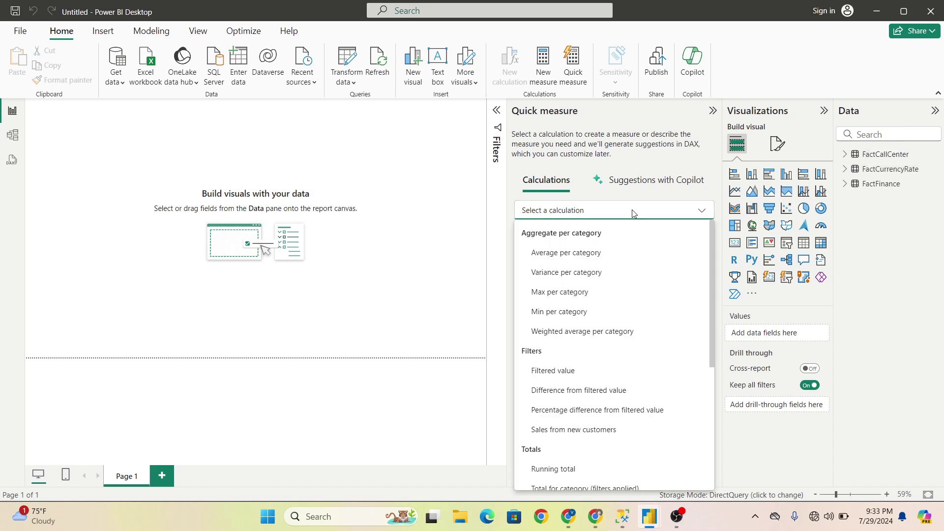
click(453, 206)
click(714, 112)
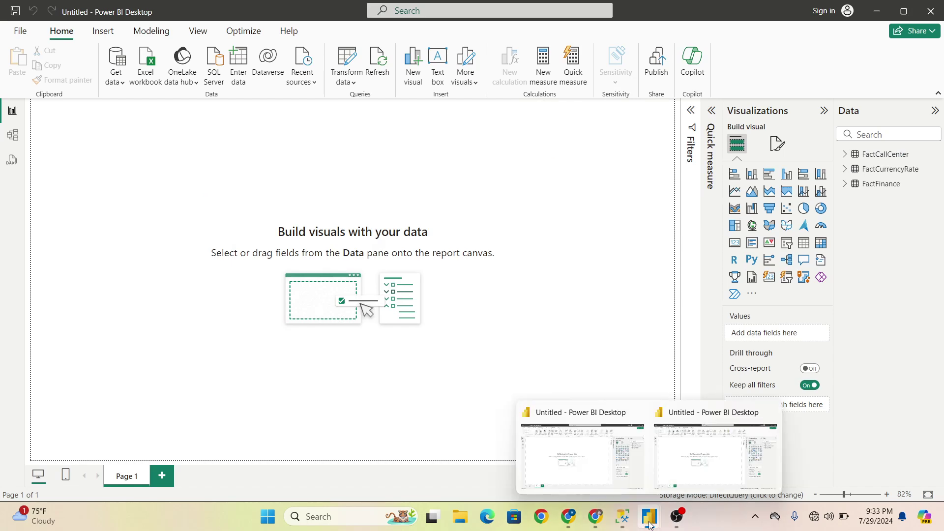
Switch to the import-mode report and save it as 'Import Mode' in PBI Files.
click(590, 455)
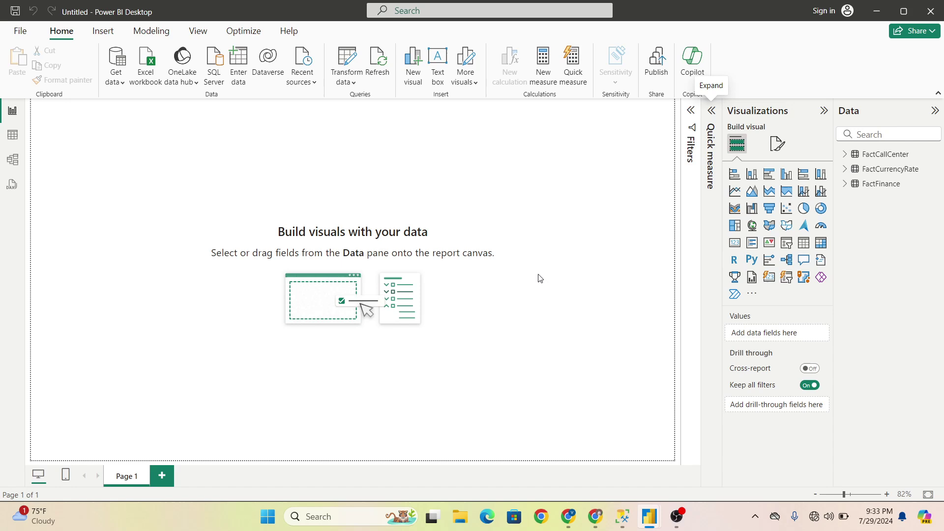
key(ctrl+s)
text(Import Mode)
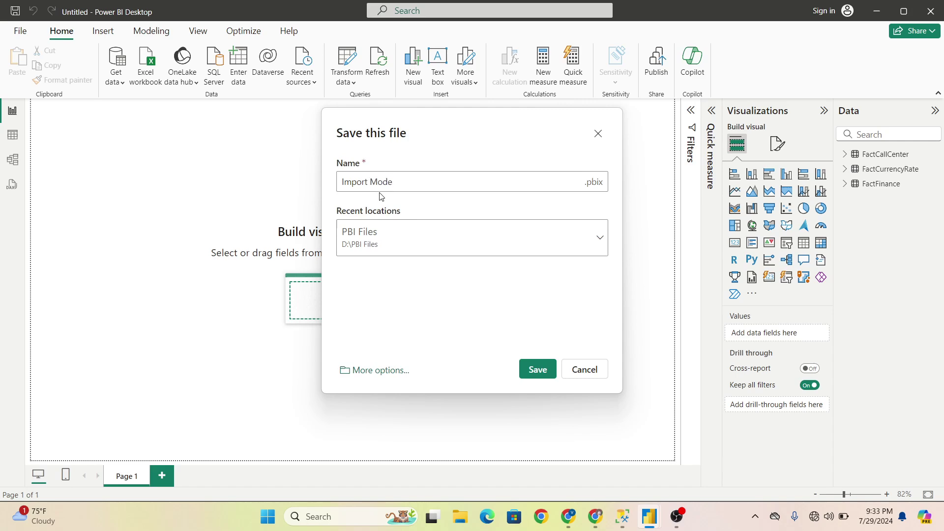
click(537, 369)
mouse_move(650, 516)
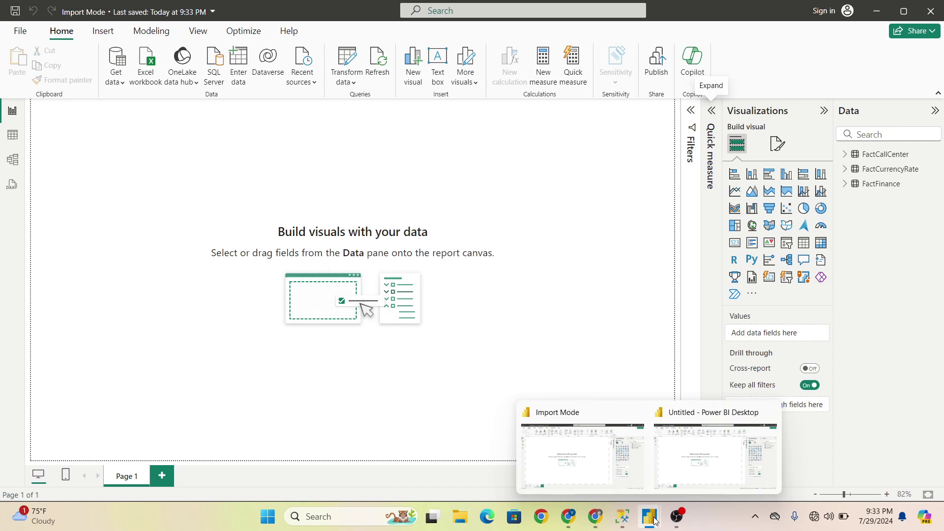
Save the untitled DirectQuery report as 'Direct Query' in PBI Files.
click(680, 487)
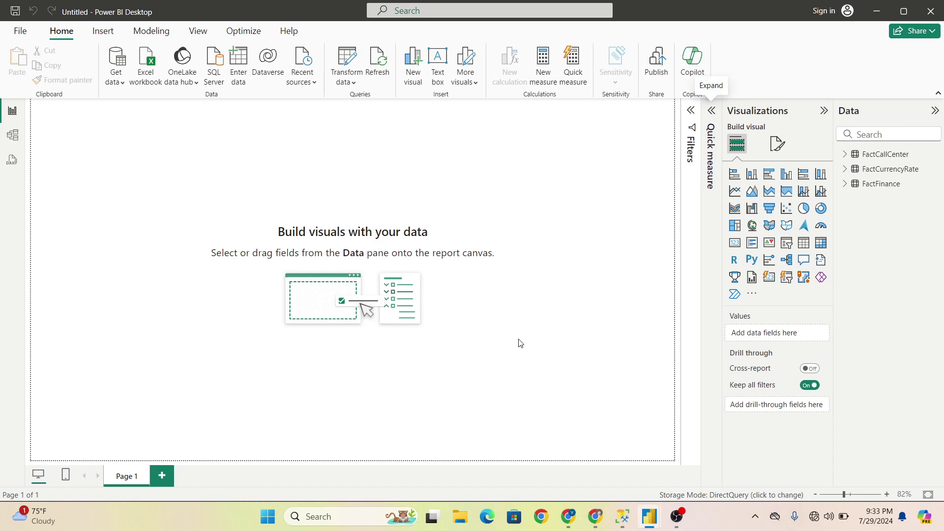
key(ctrl+s)
text(D)
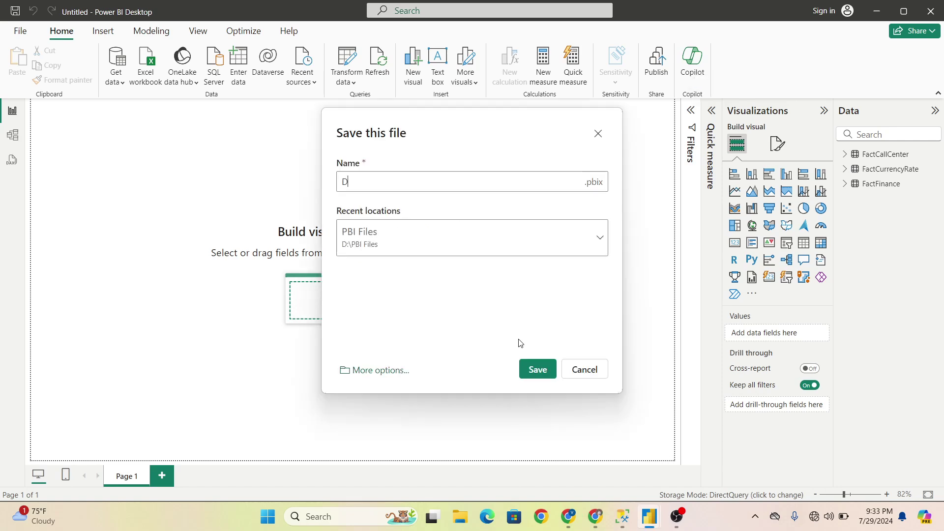
text(irect Query)
click(540, 370)
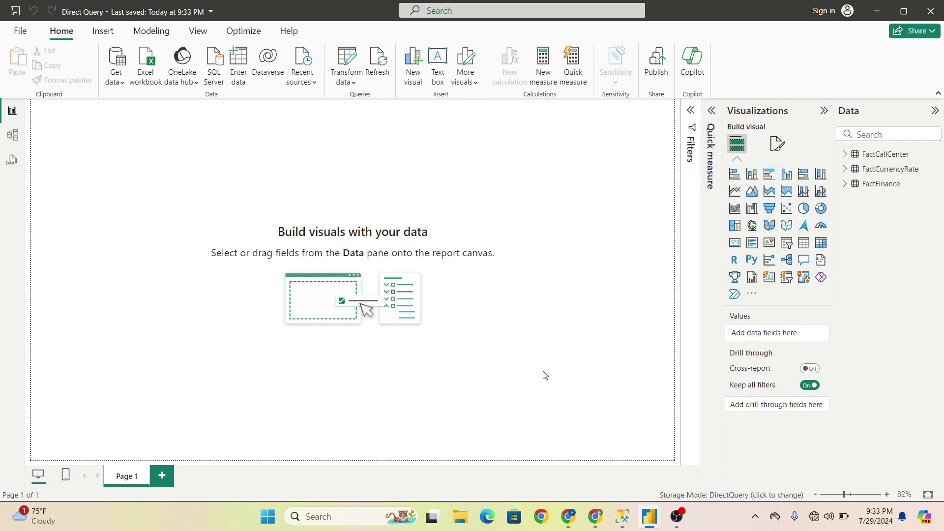
mouse_move(649, 517)
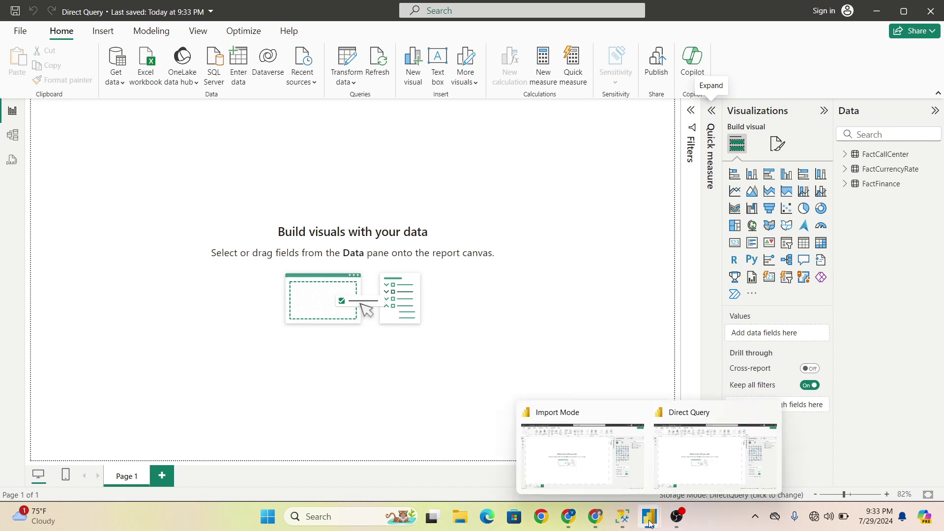
Close the Import Mode report window and switch away from Power BI.
click(618, 471)
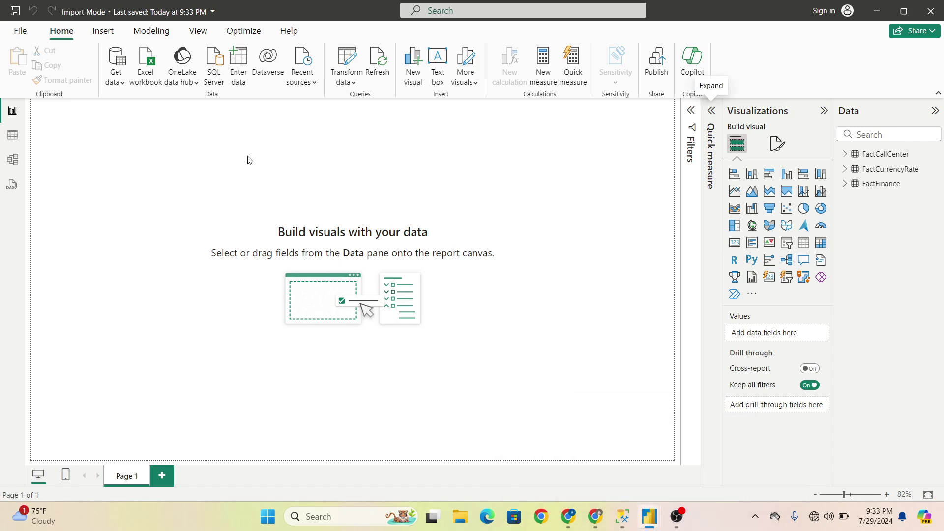
click(940, 5)
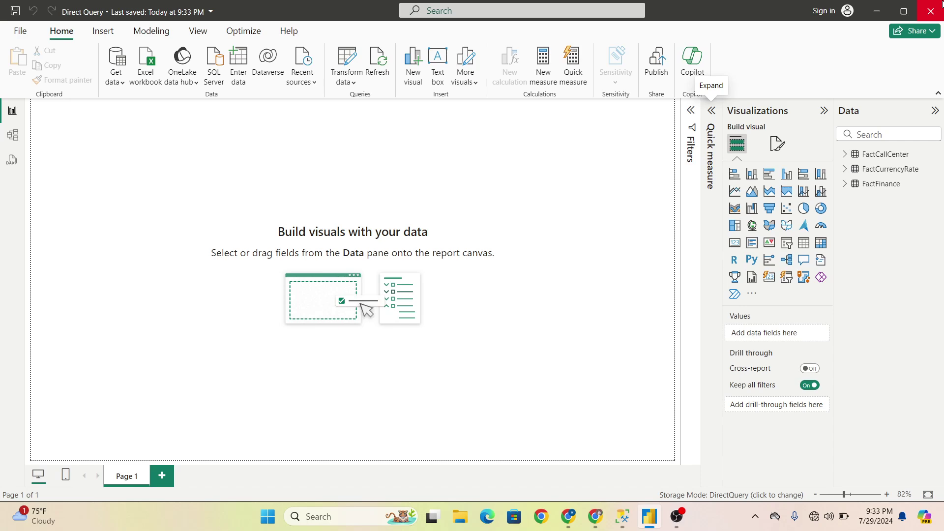
key(alt+Tab)
Show PBI Files in File Explorer: Import Mode is 880 KB, Direct Query 23 KB.
click(463, 515)
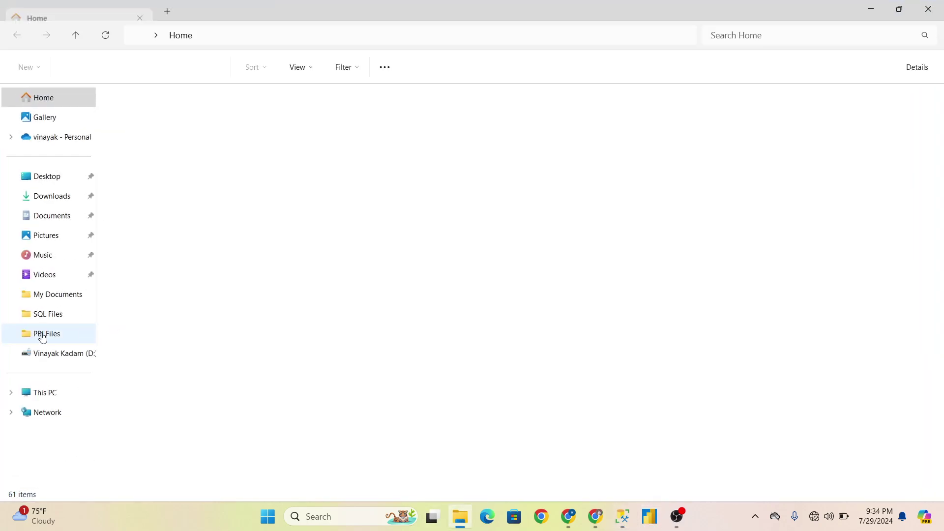
click(43, 334)
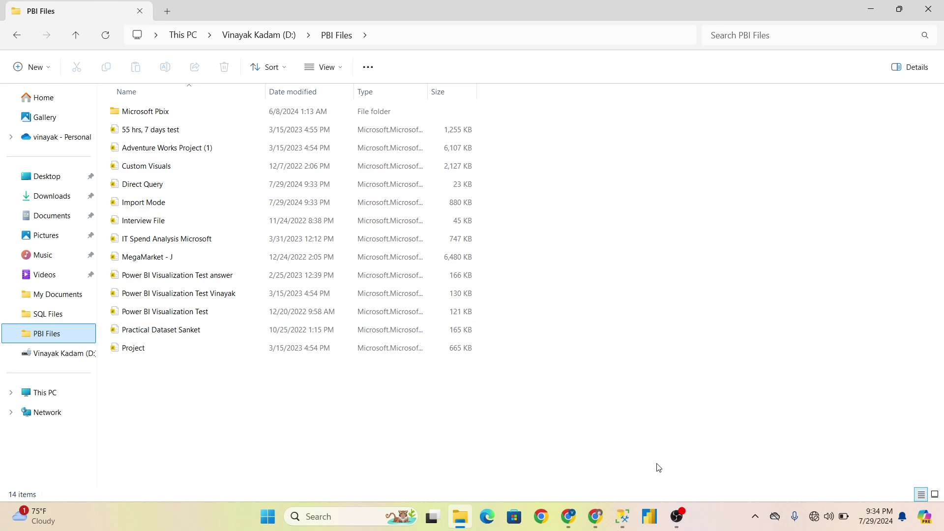
Bring SQL Server Management Studio forward briefly, then bring OBS Studio to the front.
click(622, 520)
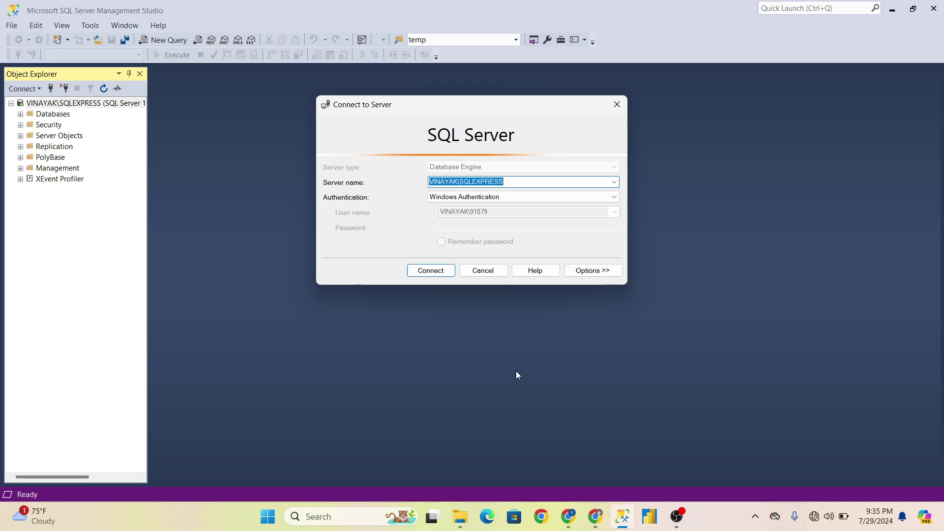
click(677, 518)
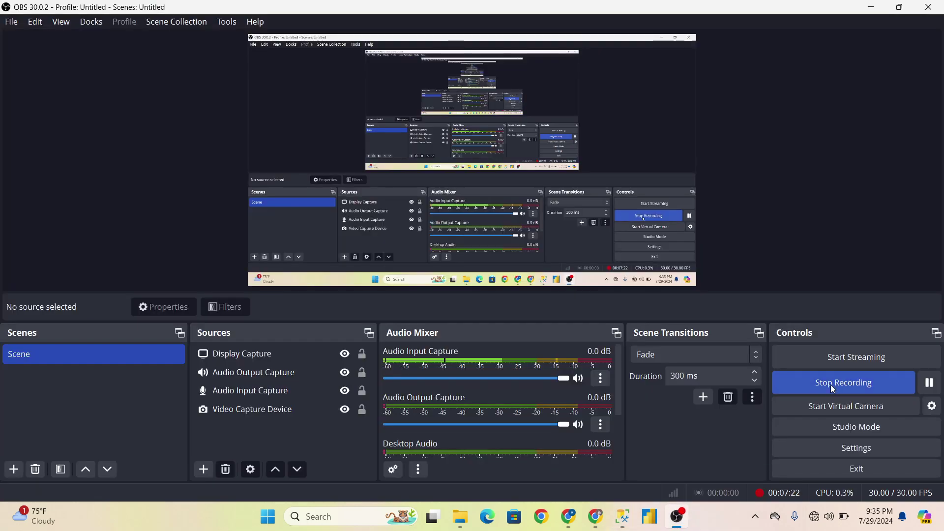